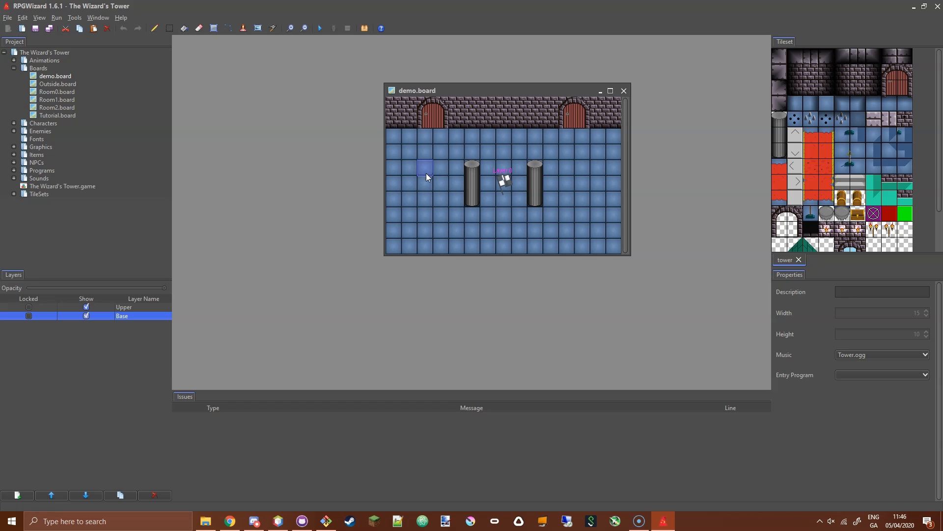
pyautogui.moveTo(485, 88); pyautogui.dragTo(447, 103)
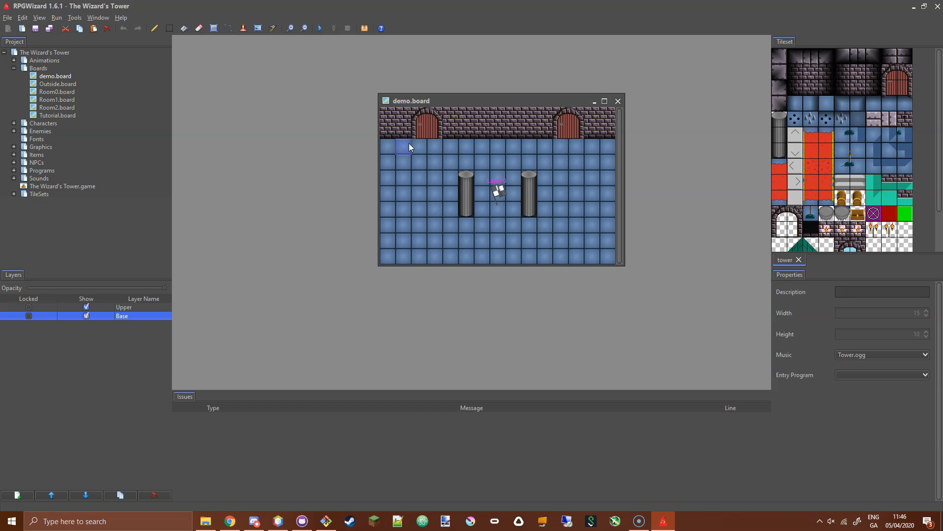
pyautogui.moveTo(430, 104); pyautogui.dragTo(434, 103)
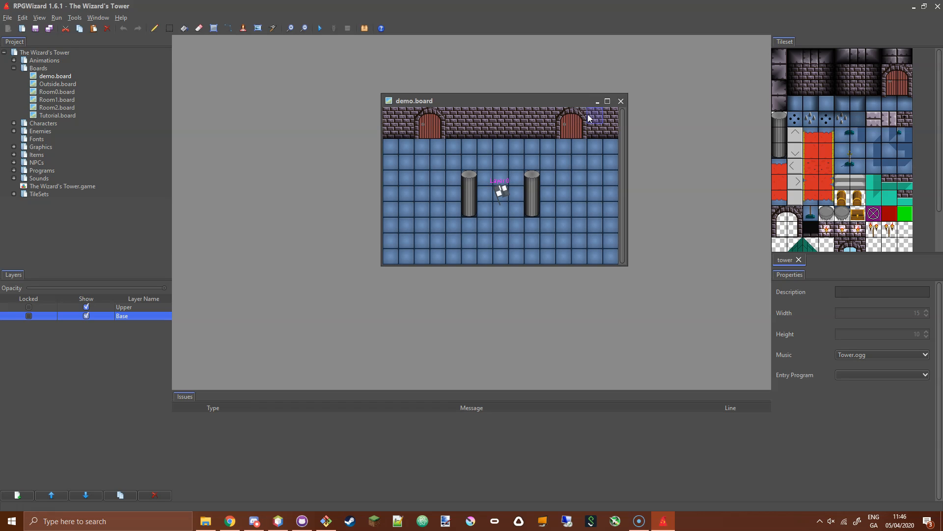
pyautogui.moveTo(500, 102); pyautogui.dragTo(508, 83)
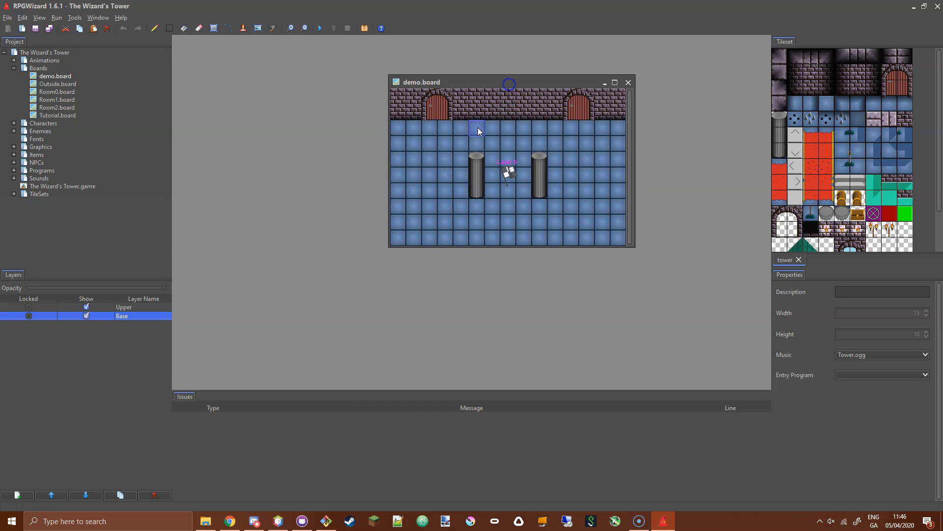
pyautogui.moveTo(441, 79); pyautogui.dragTo(438, 93)
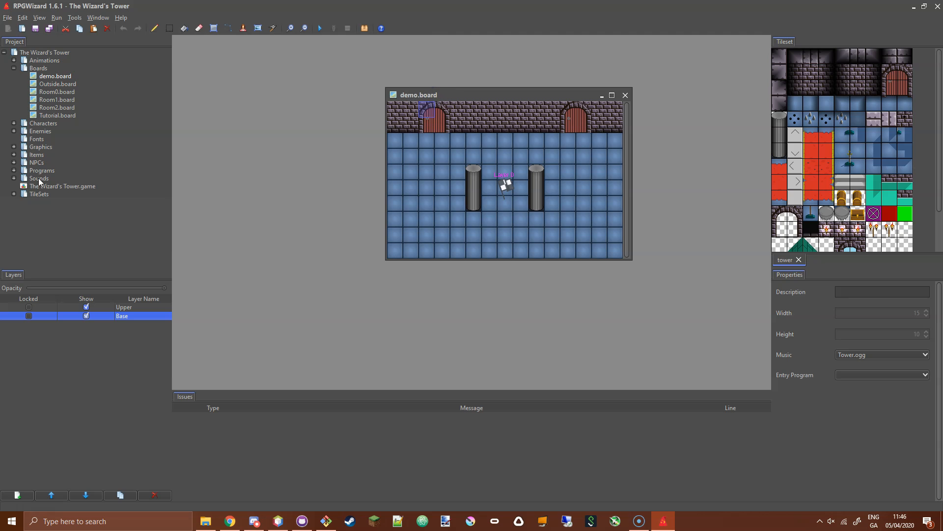
# Switch to File Explorer and browse The Wizard's Tower project's Animations folder to the torch.animation file inside Torch.
pyautogui.click(205, 521)
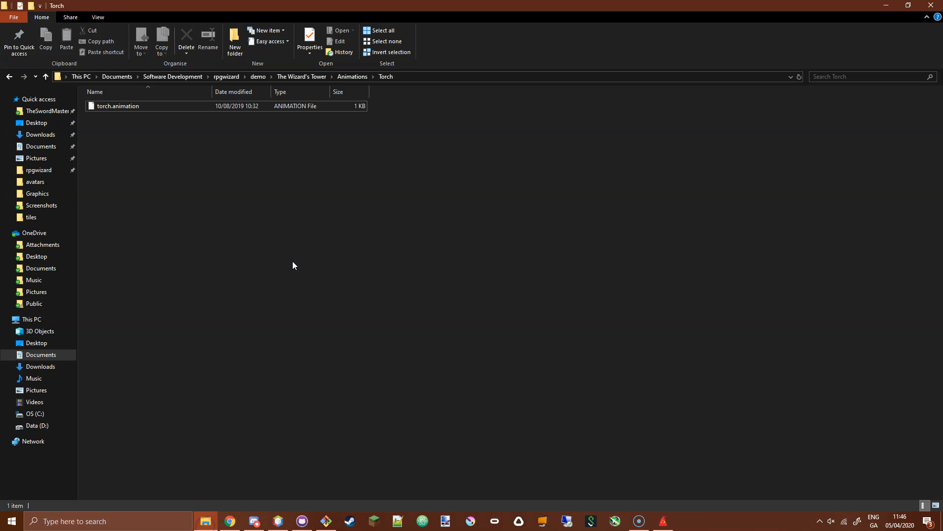
pyautogui.click(345, 76)
pyautogui.click(311, 78)
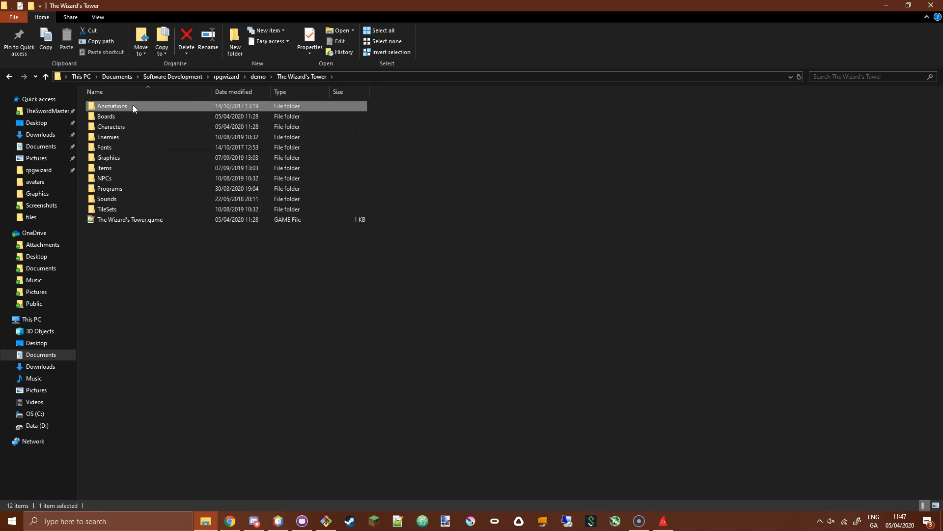
pyautogui.moveTo(133, 105)
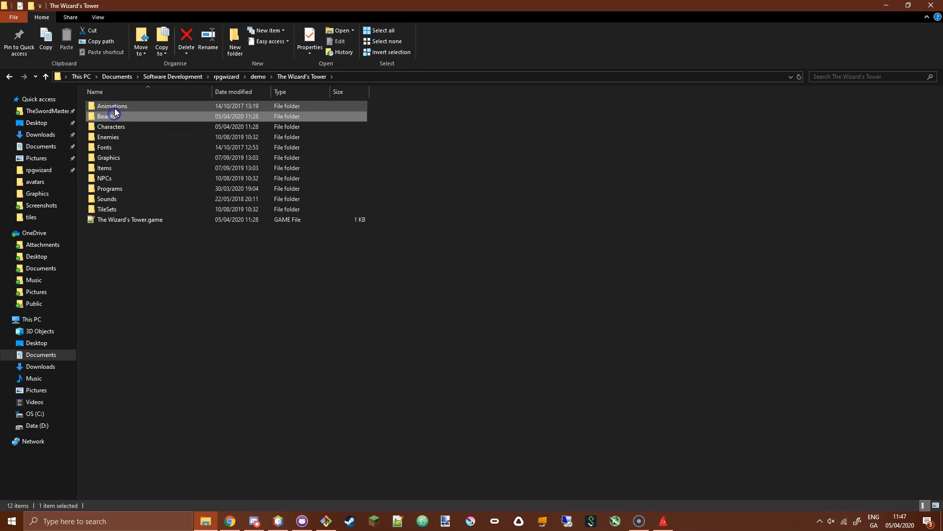
pyautogui.doubleClick(114, 108)
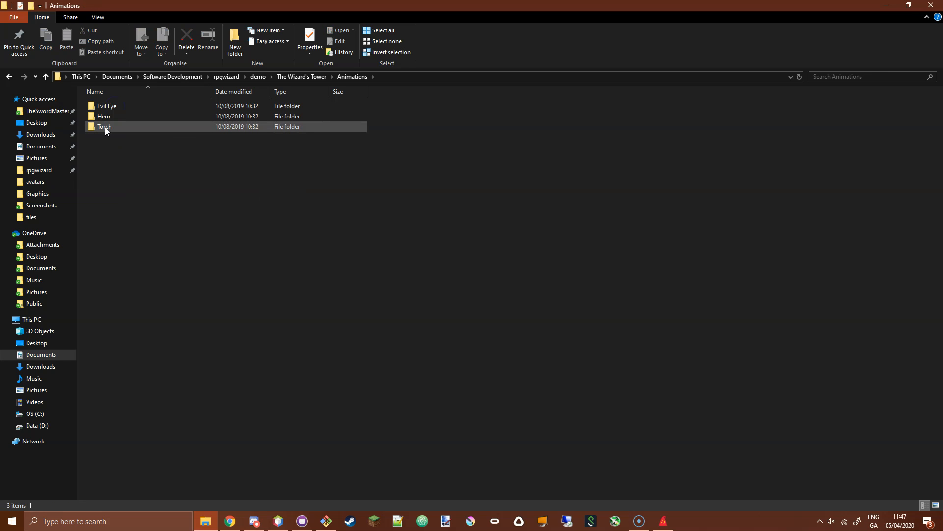
pyautogui.doubleClick(105, 127)
pyautogui.doubleClick(116, 105)
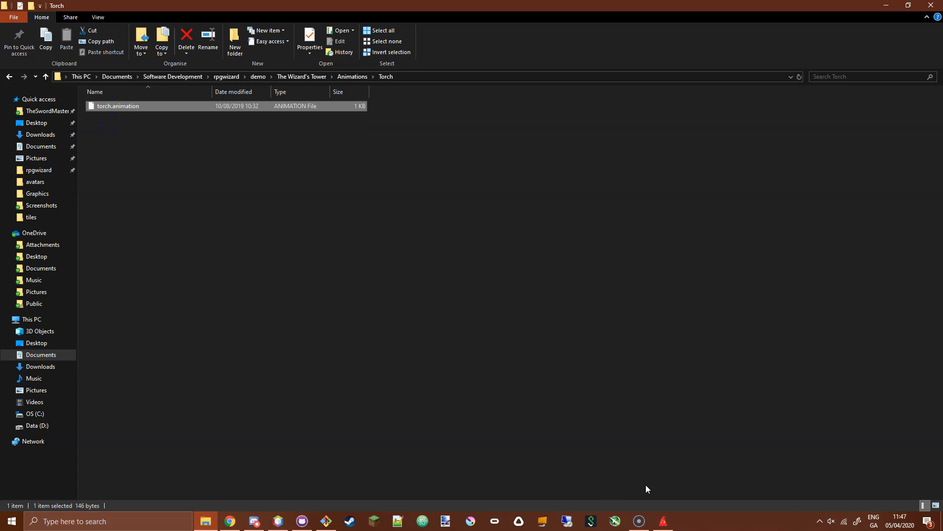
# Return to RPGWizard and open torch.animation from the project's Animations/Torch folder, placing its window over the board.
pyautogui.click(663, 522)
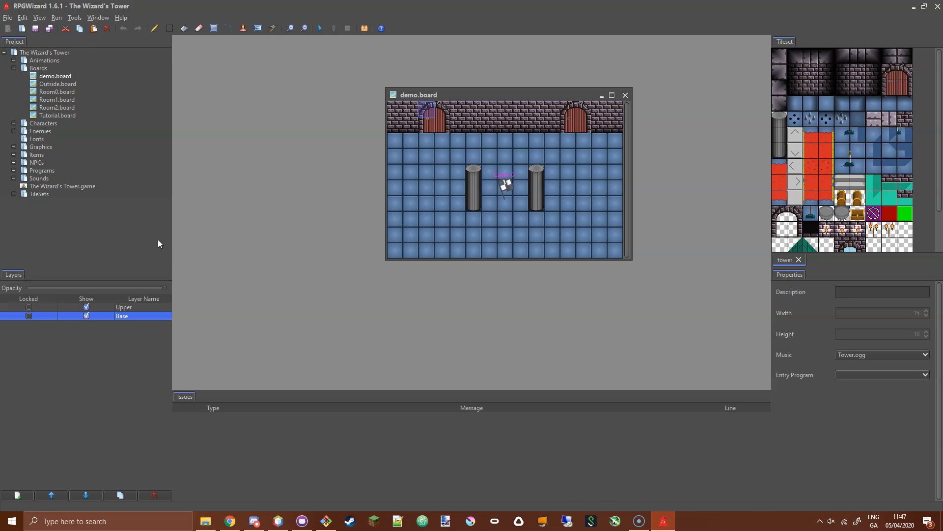
pyautogui.click(13, 60)
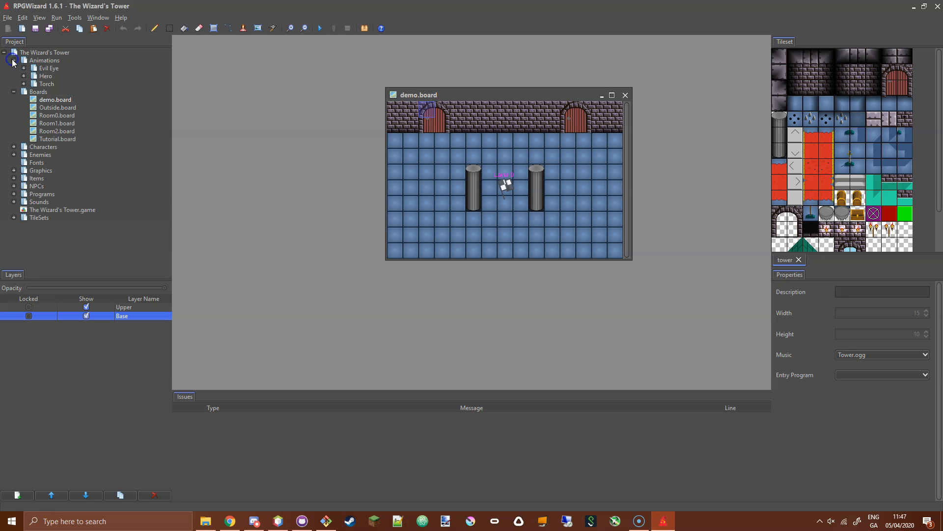
pyautogui.click(23, 83)
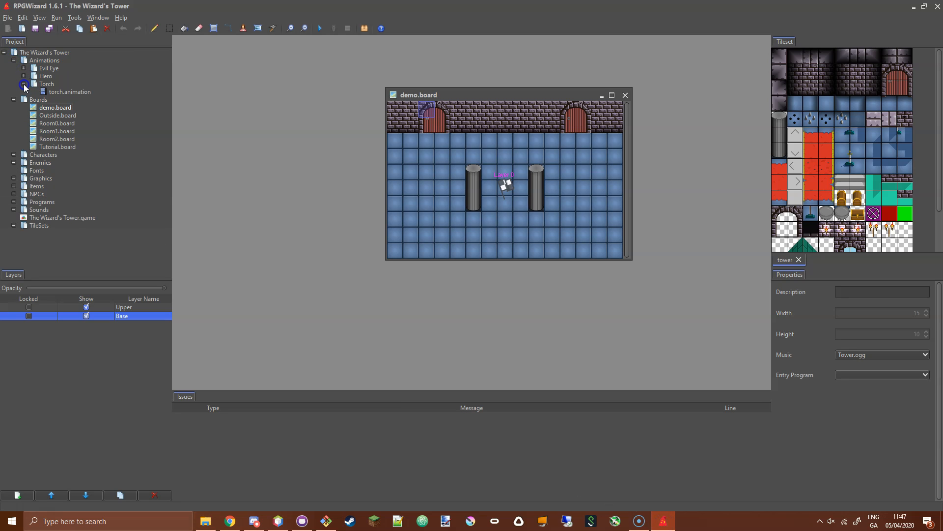
pyautogui.doubleClick(60, 92)
pyautogui.moveTo(249, 43); pyautogui.dragTo(411, 81)
pyautogui.click(427, 247)
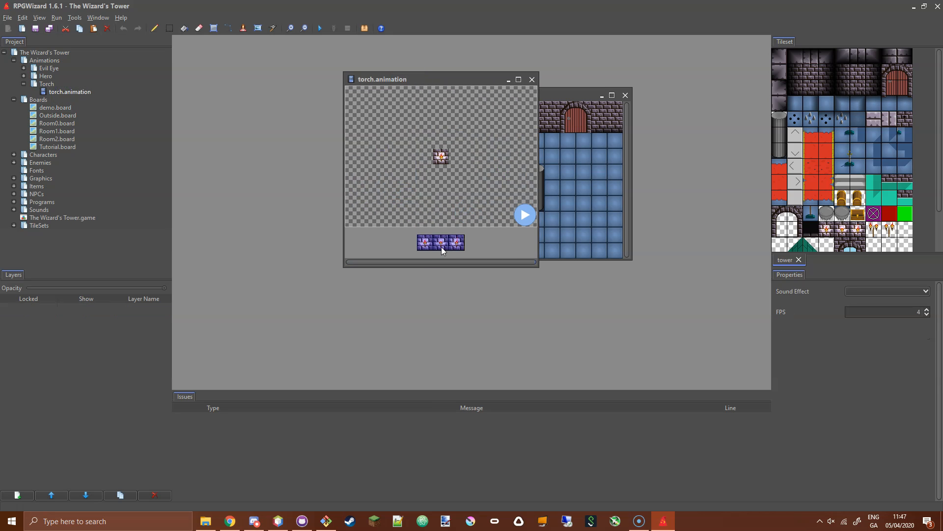
# Open the sprite selection for the torch animation's frames and load torch_strip.png from the Graphics folder as the sheet.
pyautogui.doubleClick(442, 246)
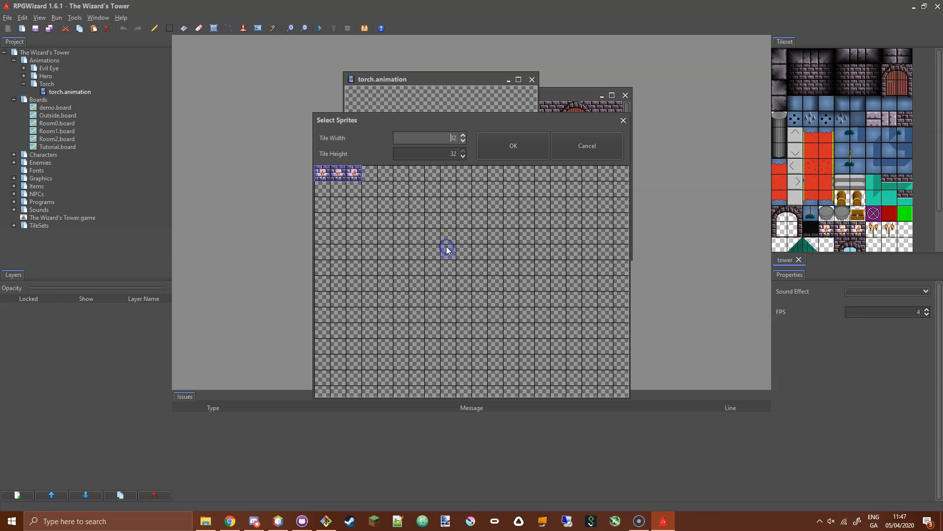
pyautogui.doubleClick(337, 178)
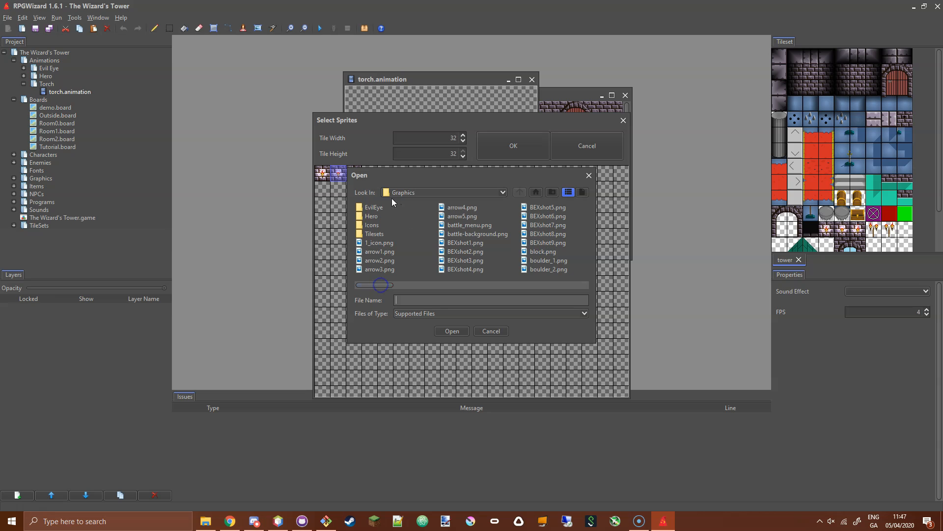
pyautogui.moveTo(380, 284); pyautogui.dragTo(546, 291)
pyautogui.click(494, 271)
pyautogui.click(452, 331)
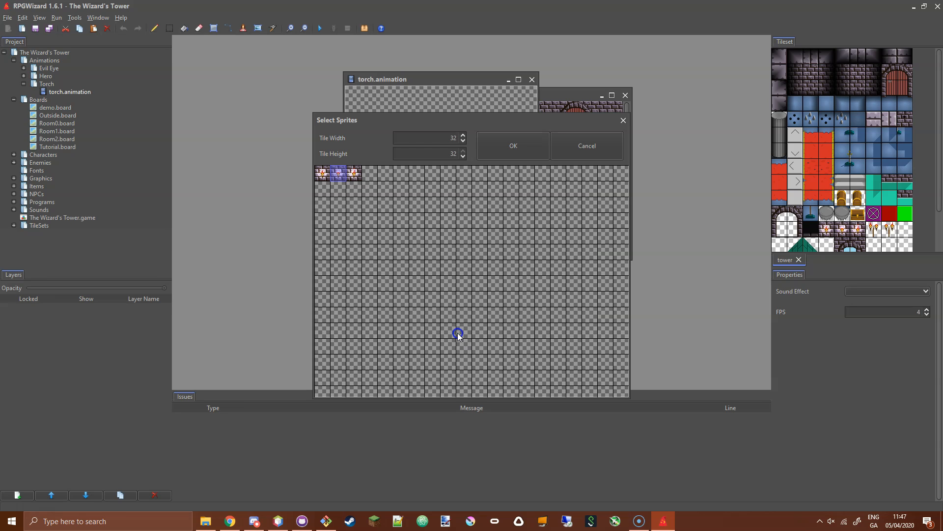
# Set the tile width and height to 32 and apply only the third torch tile as the animation's frame.
pyautogui.moveTo(448, 137); pyautogui.dragTo(479, 151)
pyautogui.write('3232')
pyautogui.click(353, 191)
pyautogui.click(322, 173)
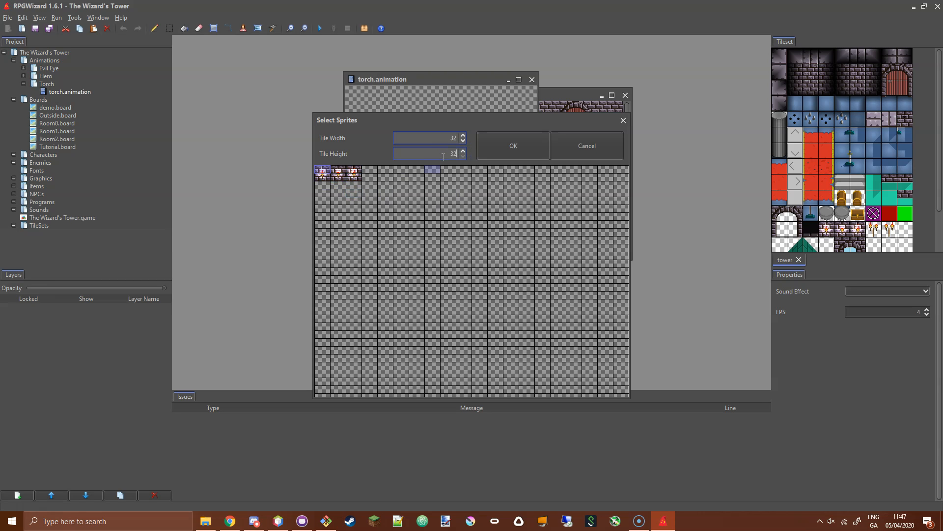
pyautogui.click(344, 177)
pyautogui.click(352, 175)
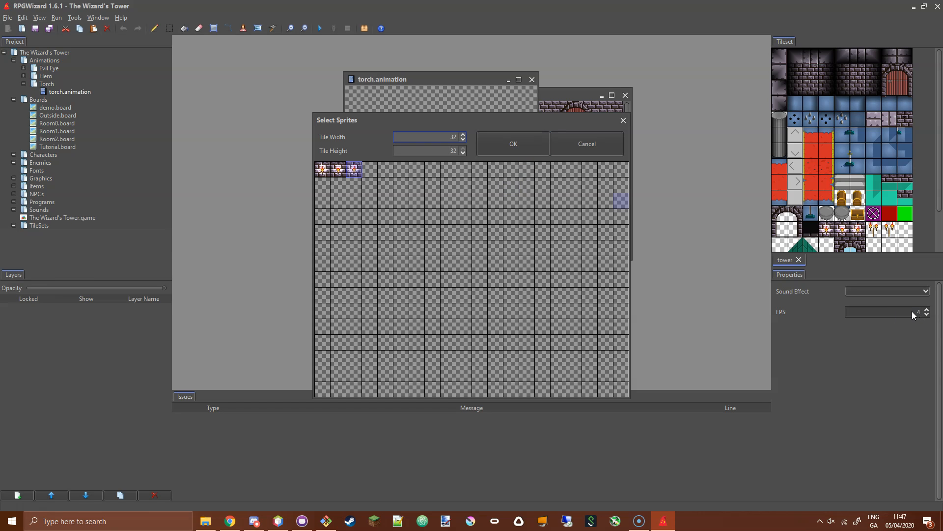
pyautogui.click(502, 143)
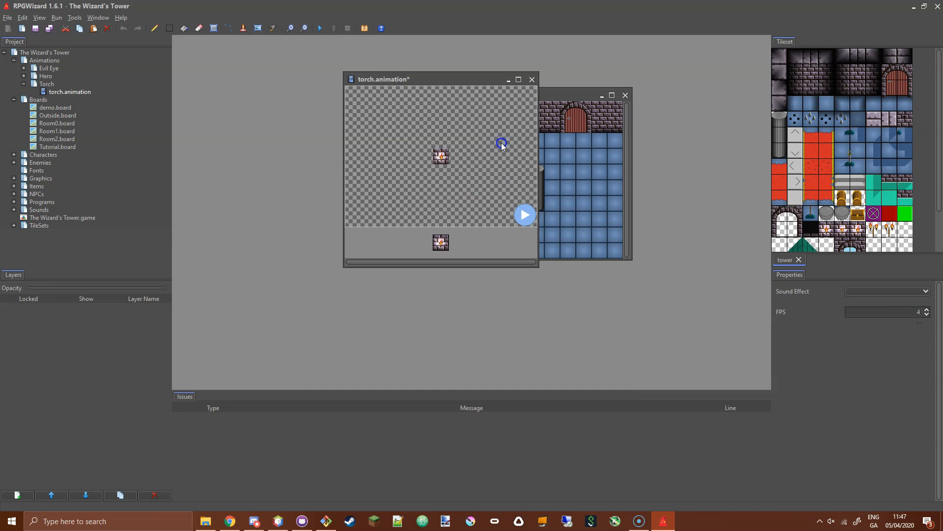
# Reopen the torch animation's sprite selection and apply all three torch tiles as its frames.
pyautogui.doubleClick(441, 242)
pyautogui.click(322, 175)
pyautogui.keyDown('ctrl'); pyautogui.click(336, 173); pyautogui.keyUp('ctrl')
pyautogui.keyDown('ctrl'); pyautogui.click(353, 174); pyautogui.keyUp('ctrl')
pyautogui.click(349, 204)
pyautogui.moveTo(322, 177); pyautogui.dragTo(364, 176)
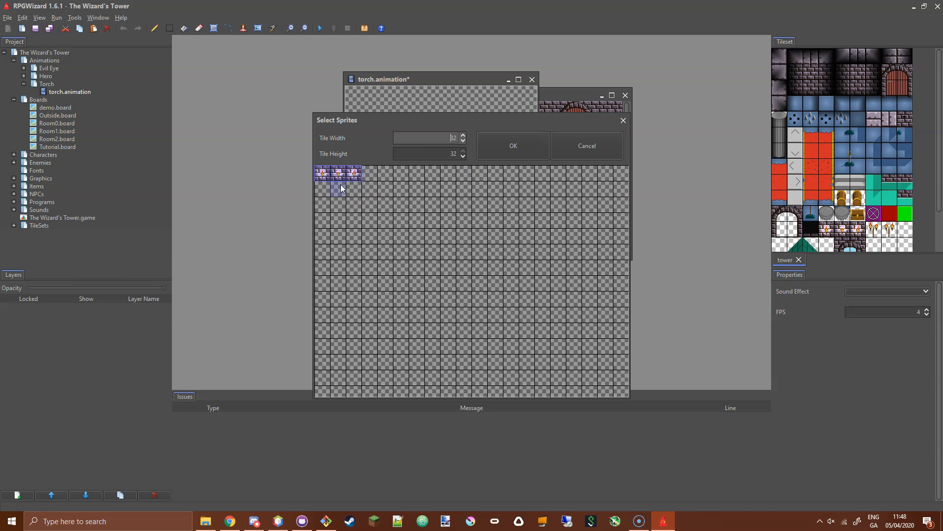
pyautogui.click(516, 147)
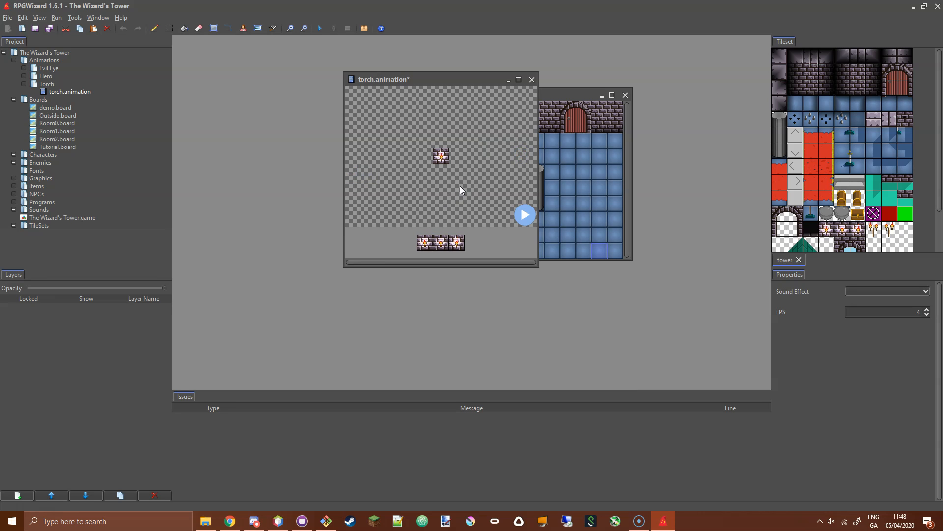
# Save the torch animation and close its window, leaving demo.board open.
pyautogui.moveTo(425, 83); pyautogui.dragTo(481, 88)
pyautogui.click(503, 182)
pyautogui.click(502, 169)
pyautogui.click(505, 164)
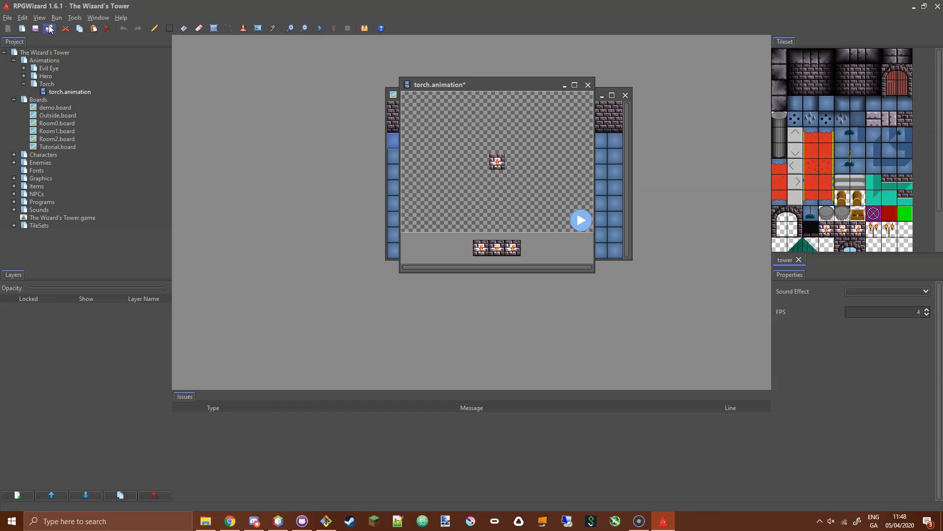
pyautogui.click(37, 29)
pyautogui.click(459, 157)
pyautogui.moveTo(491, 86); pyautogui.dragTo(542, 70)
pyautogui.click(559, 95)
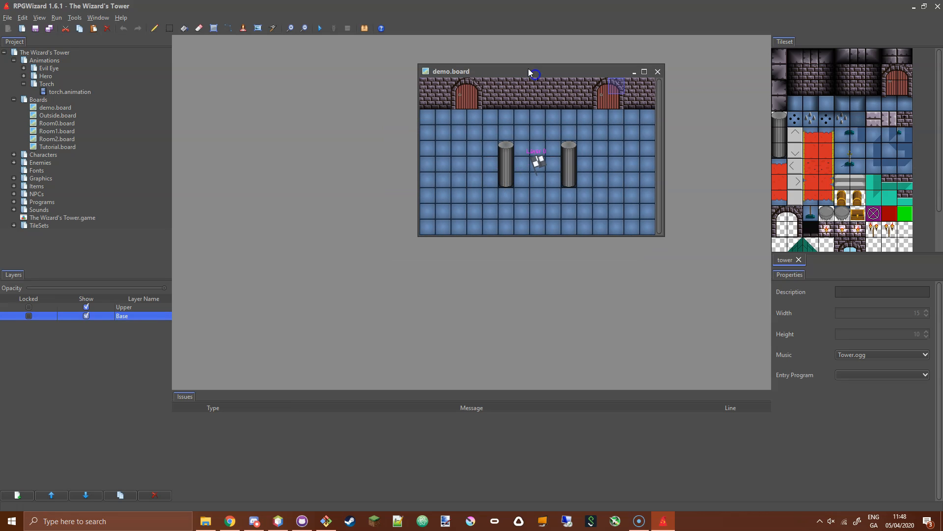
# Create a new NPC and place its editor window near the middle of the workspace.
pyautogui.click(7, 18)
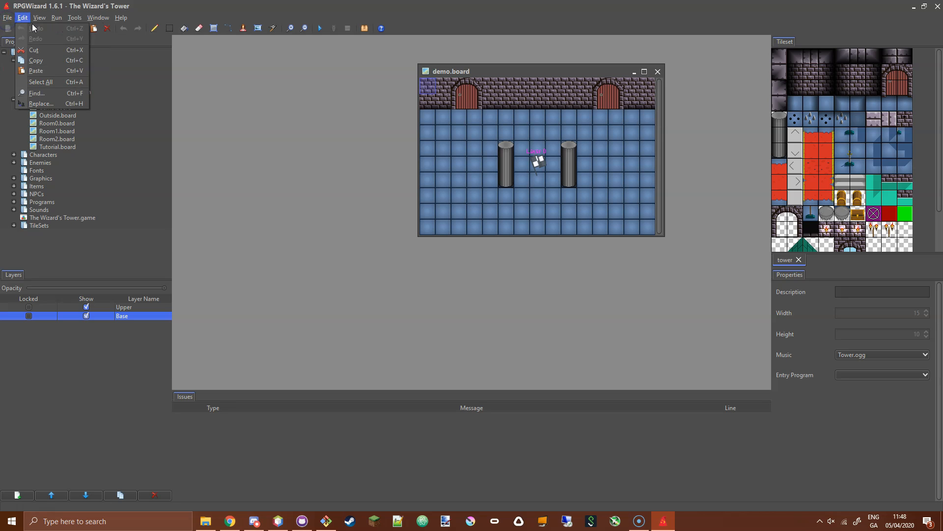
pyautogui.moveTo(20, 42)
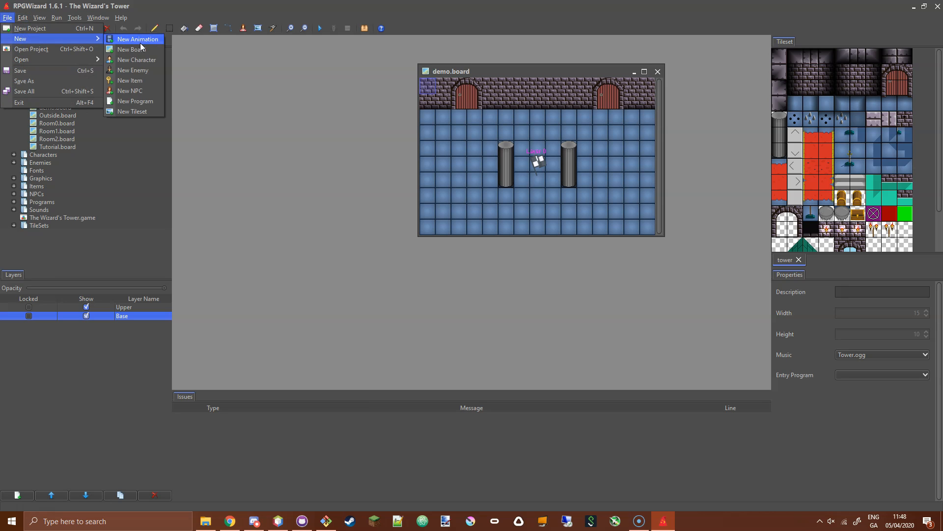
pyautogui.click(148, 91)
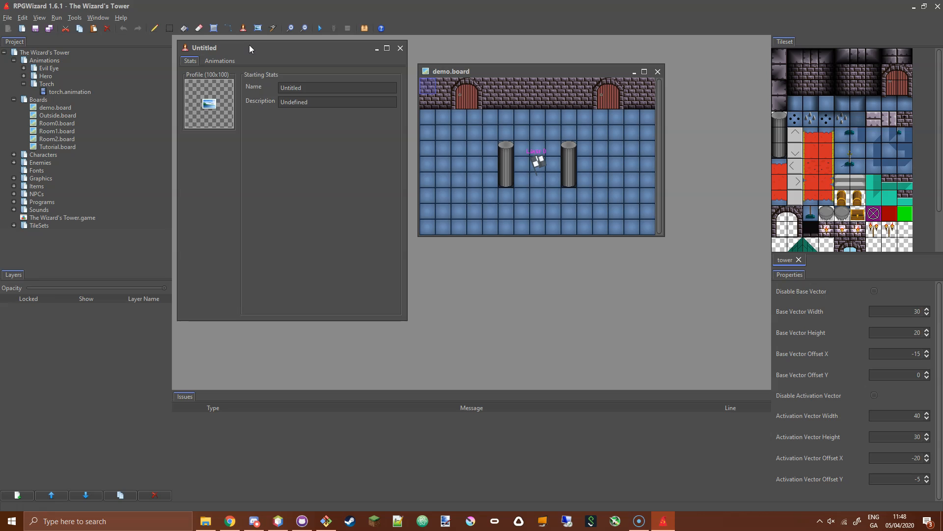
pyautogui.moveTo(250, 46); pyautogui.dragTo(436, 75)
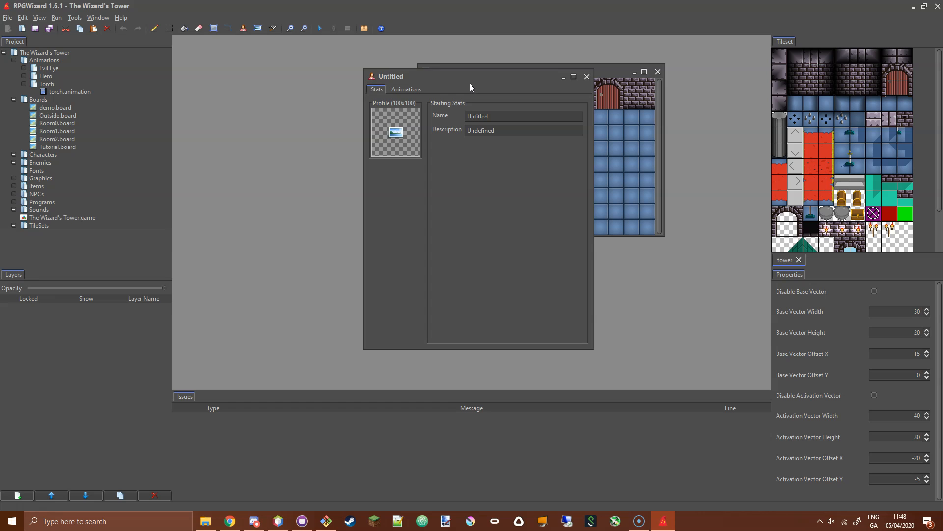
# Set the NPC's profile picture to an orb image from the Graphics folder.
pyautogui.click(392, 129)
pyautogui.moveTo(529, 285); pyautogui.dragTo(471, 289)
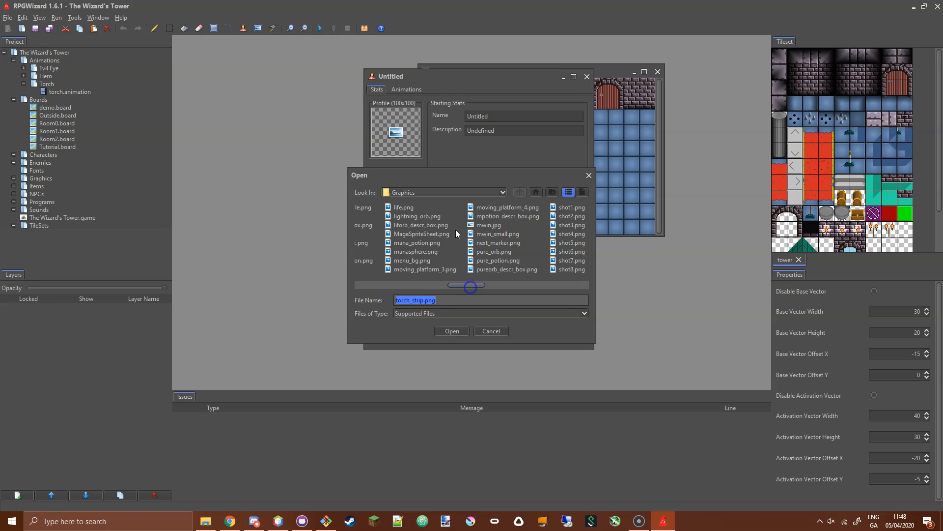
pyautogui.click(427, 217)
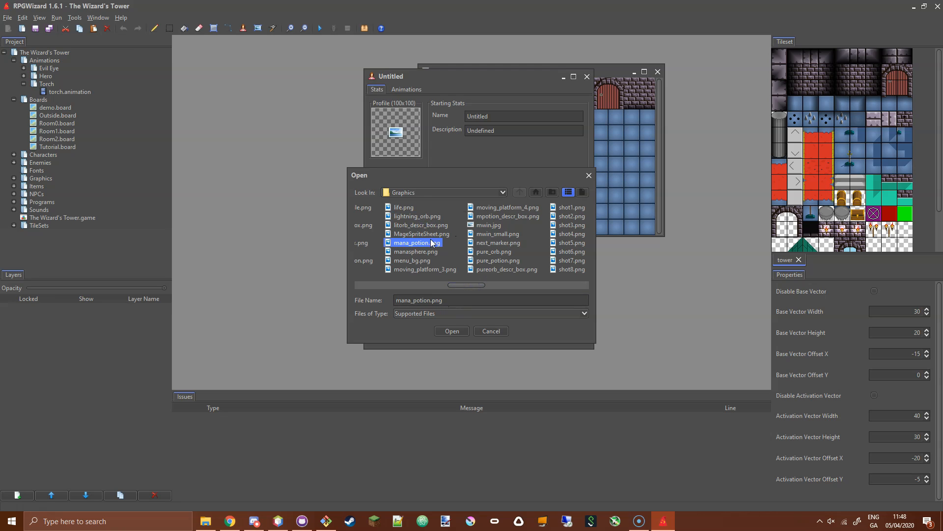
pyautogui.click(452, 331)
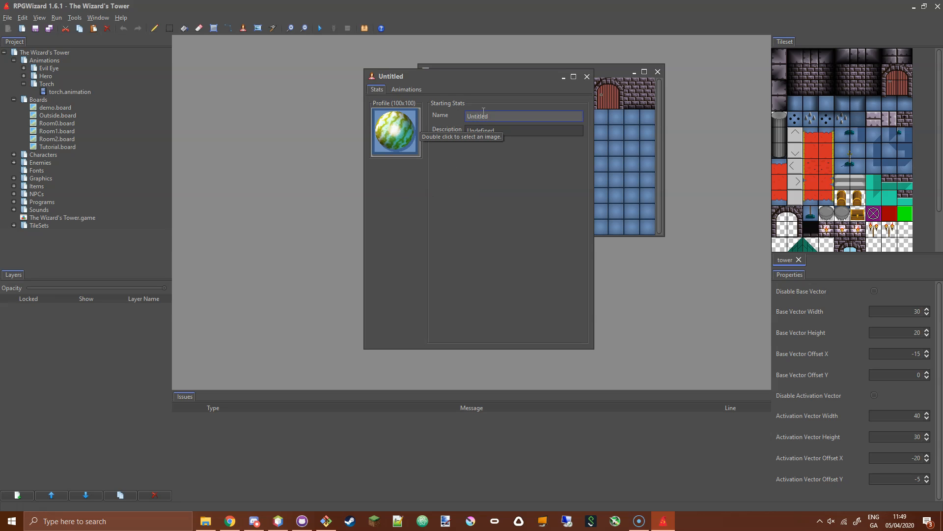
# Examine the new NPC's starting stats and its list of animation slots.
pyautogui.moveTo(452, 76); pyautogui.dragTo(429, 69)
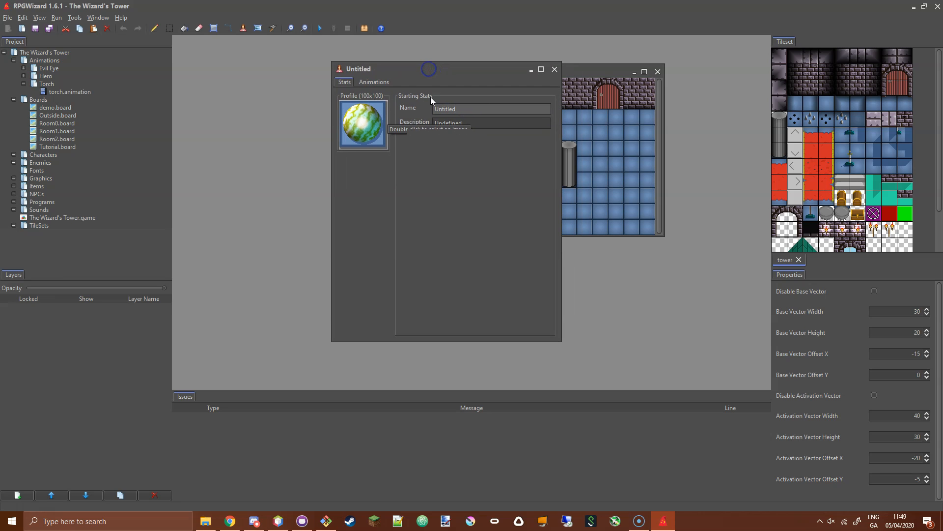
pyautogui.click(435, 123)
pyautogui.click(376, 83)
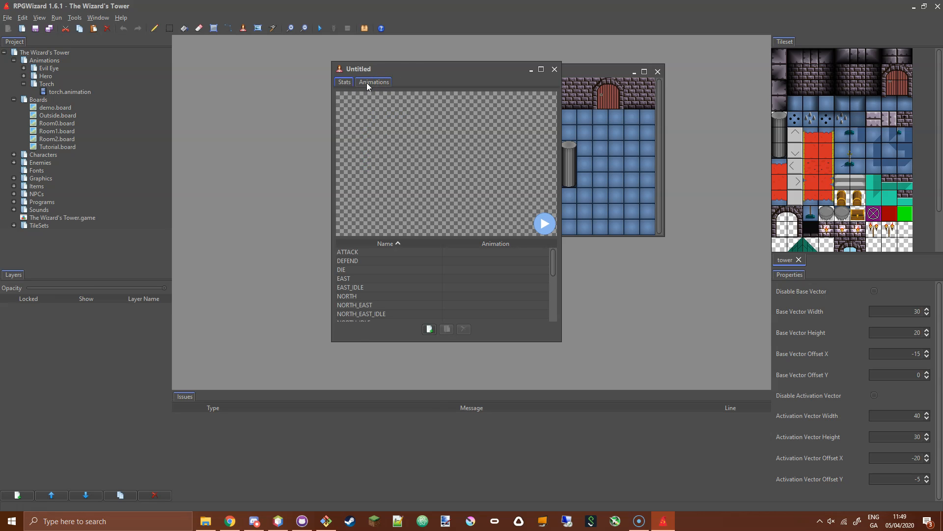
pyautogui.moveTo(418, 69); pyautogui.dragTo(449, 69)
pyautogui.click(538, 270)
pyautogui.moveTo(585, 253)
pyautogui.mouseDown()
pyautogui.moveTo(587, 299)
pyautogui.moveTo(574, 247)
pyautogui.mouseUp()
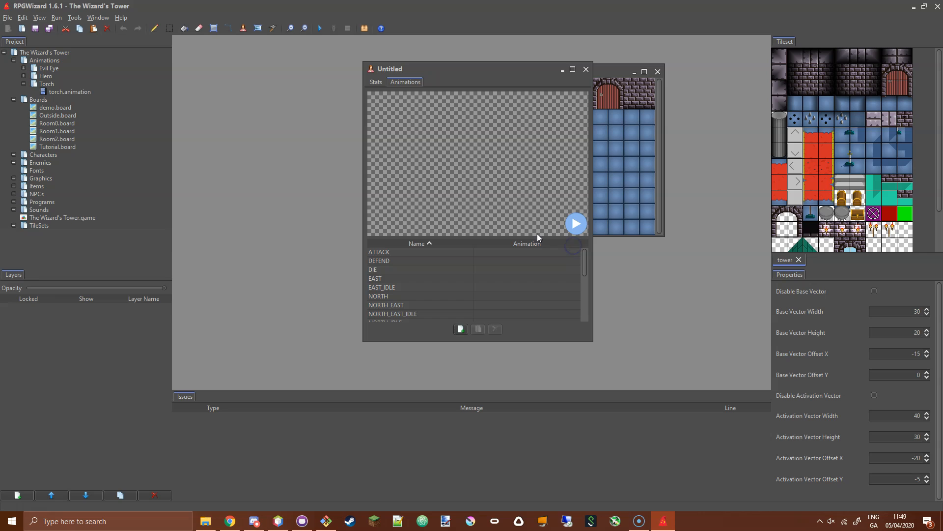
pyautogui.moveTo(491, 70); pyautogui.dragTo(533, 73)
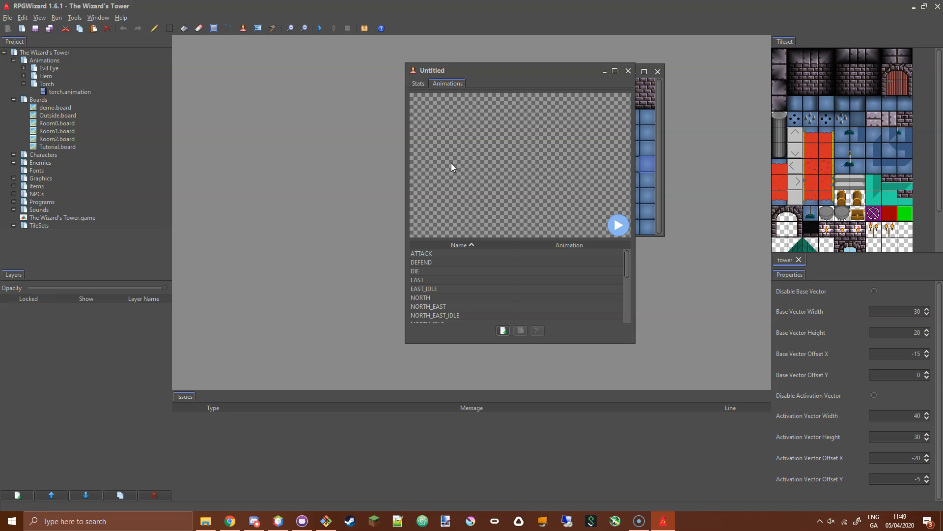
pyautogui.moveTo(484, 69); pyautogui.dragTo(460, 78)
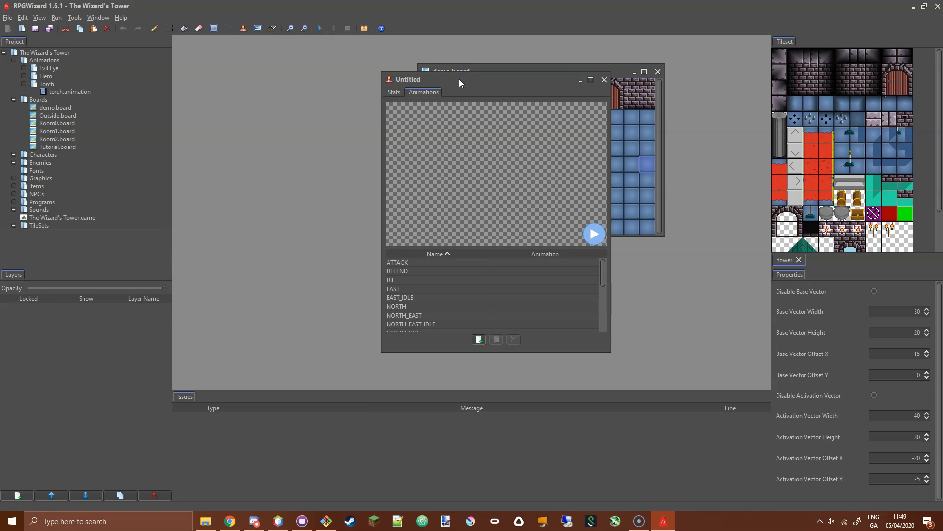
# Look over the untitled NPC's stats and animation slots once more and close its editor without saving.
pyautogui.moveTo(459, 80); pyautogui.dragTo(468, 85)
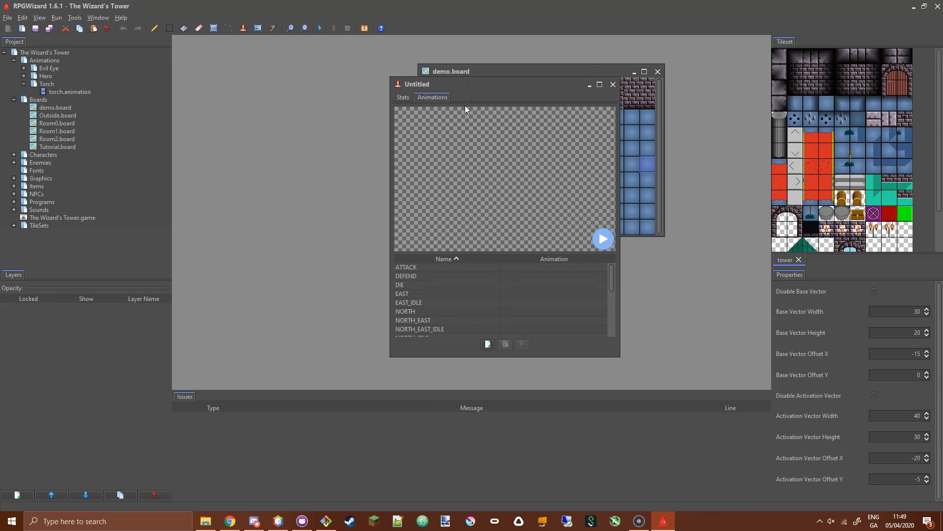
pyautogui.click(408, 99)
pyautogui.click(424, 100)
pyautogui.moveTo(612, 273); pyautogui.dragTo(611, 289)
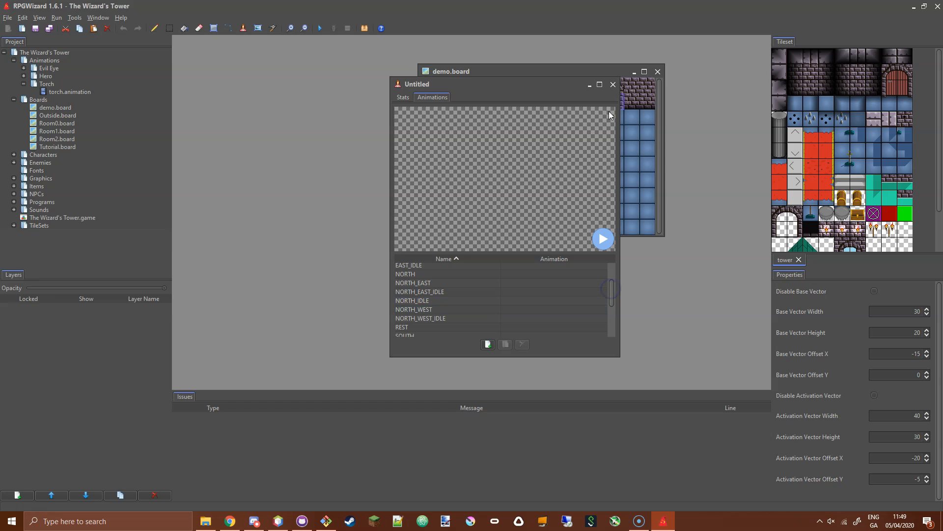
pyautogui.click(614, 84)
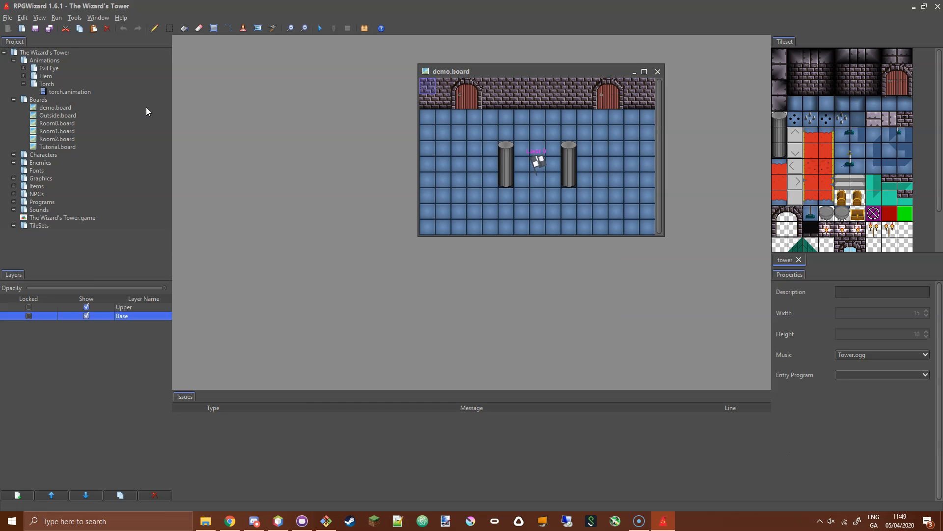
# Open Torch.npc from the project's NPCs folder, place its editor over demo.board and show its animations.
pyautogui.click(23, 84)
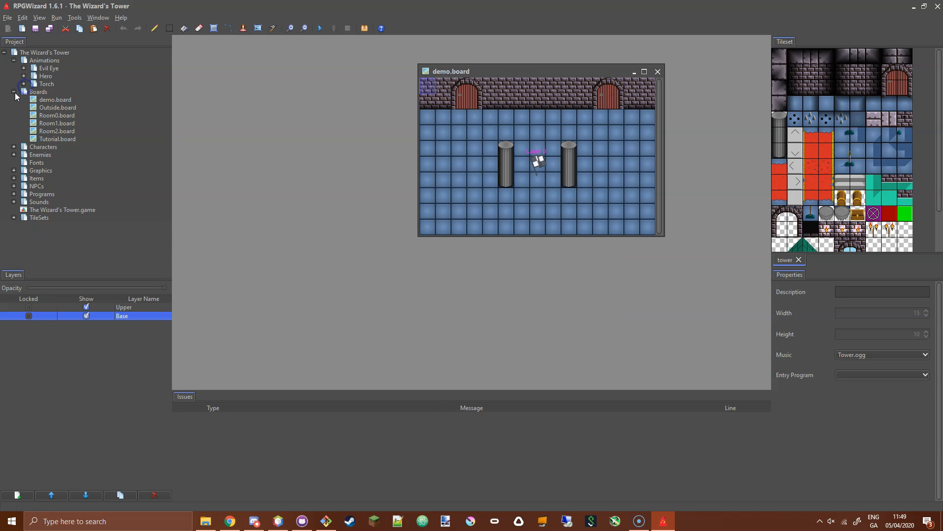
pyautogui.click(14, 99)
pyautogui.click(13, 139)
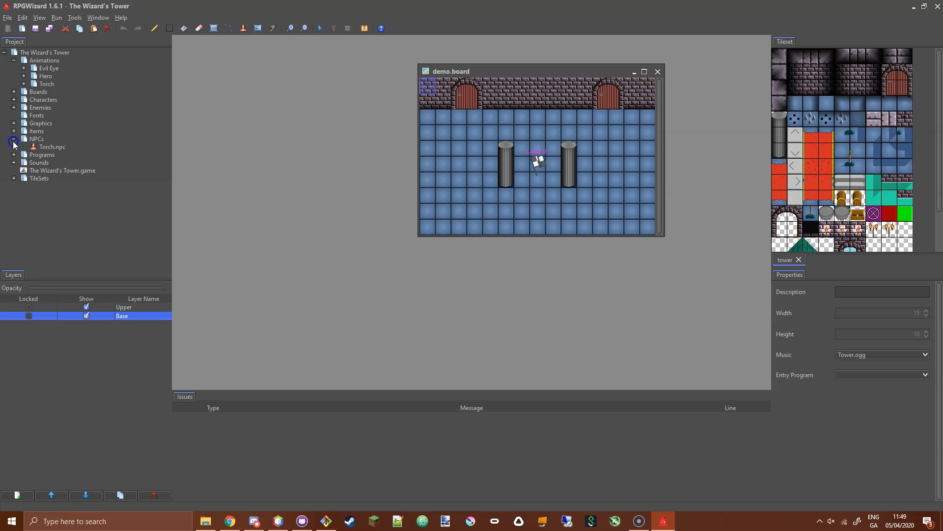
pyautogui.doubleClick(49, 146)
pyautogui.moveTo(222, 44); pyautogui.dragTo(462, 82)
pyautogui.click(462, 96)
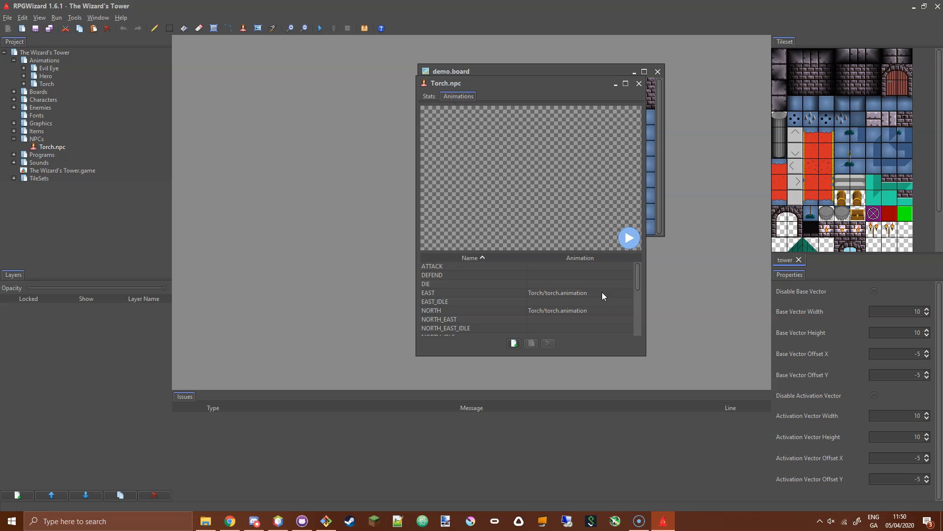
# Preview the torch animation assigned to Torch.npc's EAST and NORTH slots and look through the remaining slots.
pyautogui.click(590, 292)
pyautogui.click(601, 274)
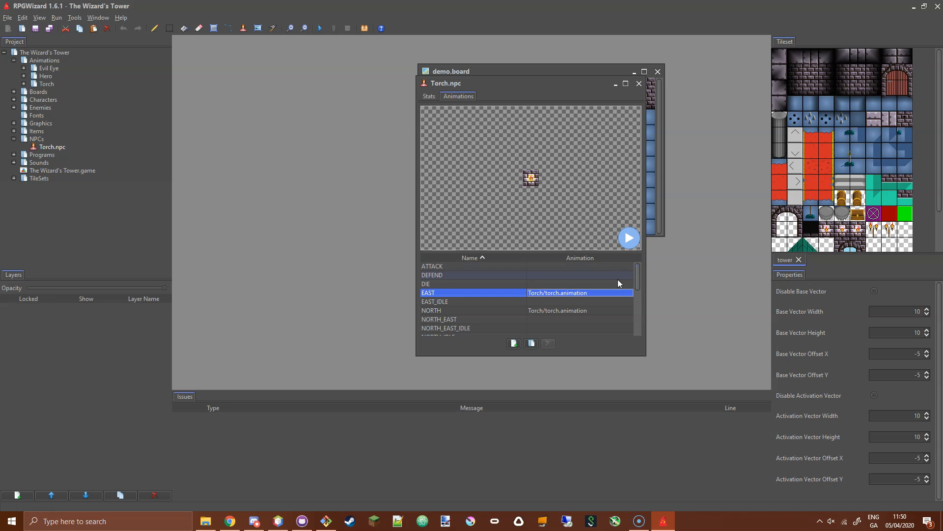
pyautogui.scroll(-2, 629, 283)
pyautogui.click(604, 275)
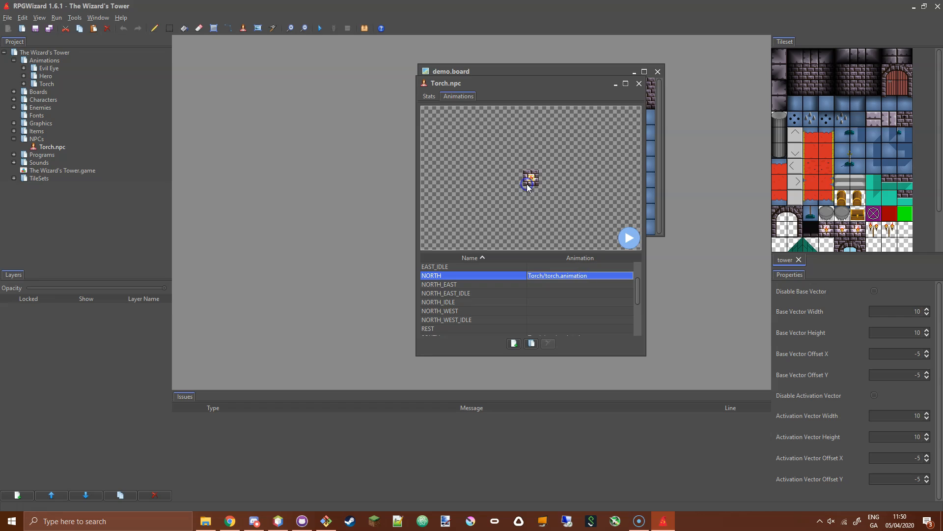
pyautogui.click(629, 238)
pyautogui.scroll(-1, 637, 289)
# Disable both the base vector and the activation vector of Torch.npc.
pyautogui.doubleClick(893, 310)
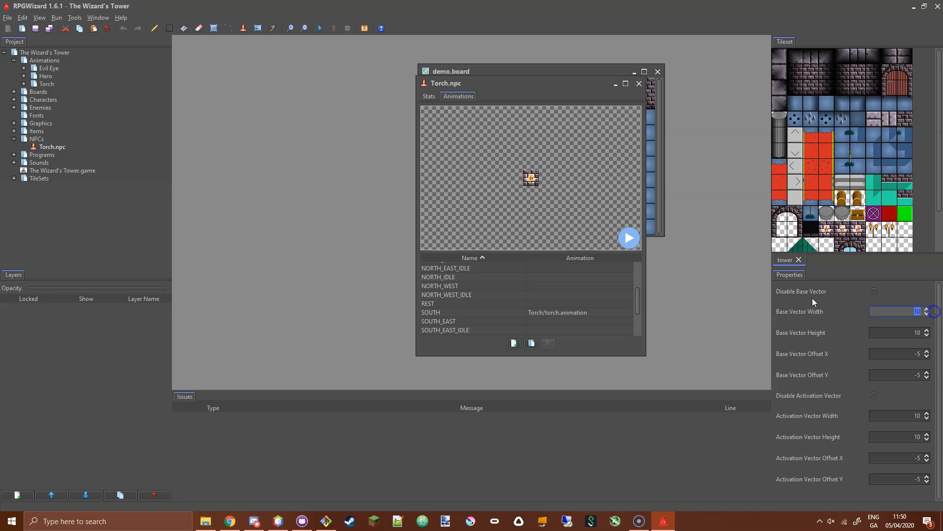
pyautogui.click(874, 291)
pyautogui.click(875, 395)
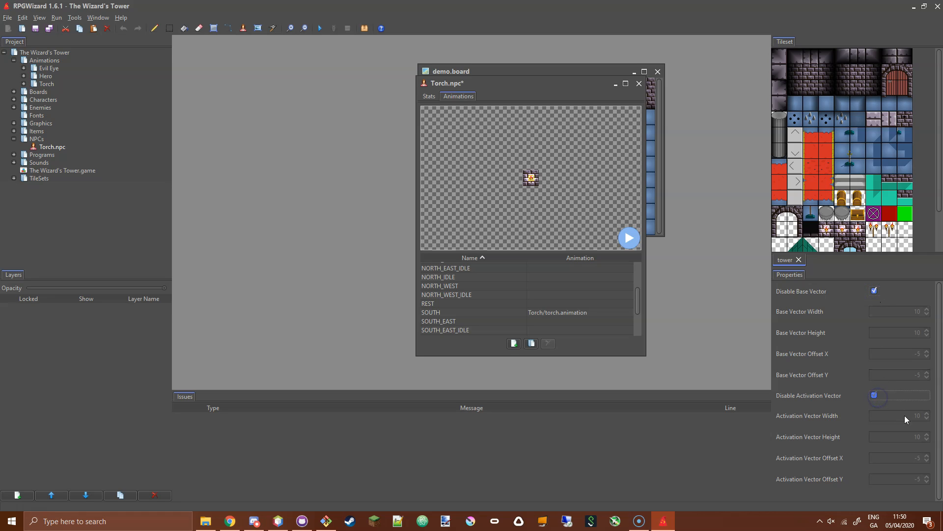
pyautogui.moveTo(479, 86); pyautogui.dragTo(459, 85)
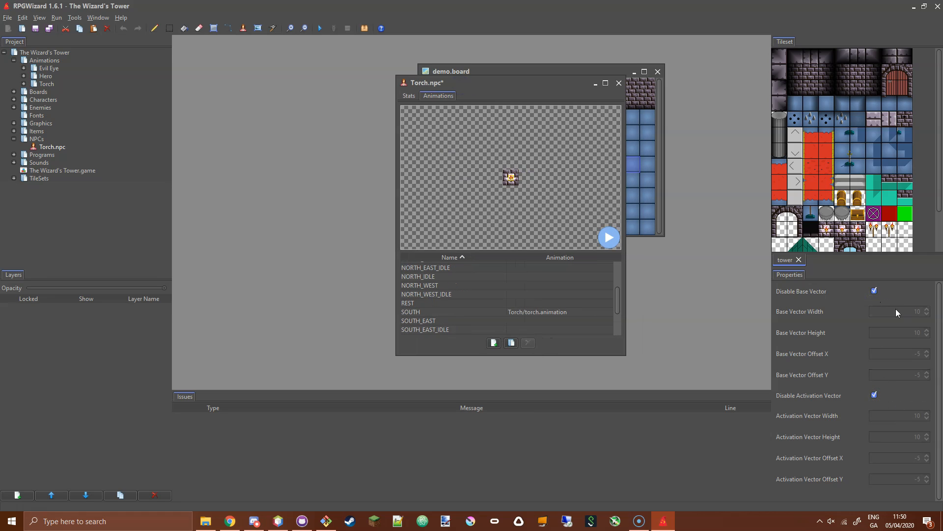
# Review Torch.npc's starting stats and the animation assigned to its EAST slot.
pyautogui.click(407, 96)
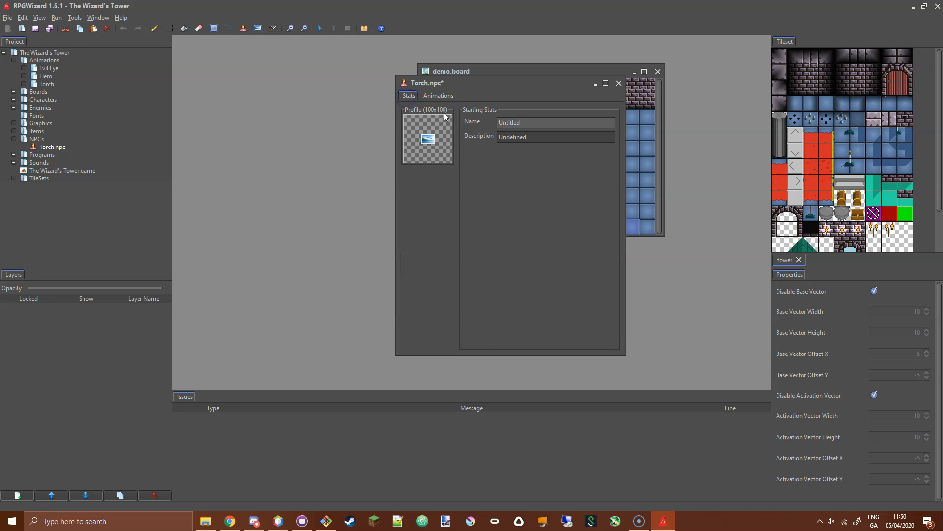
pyautogui.click(436, 97)
pyautogui.click(526, 294)
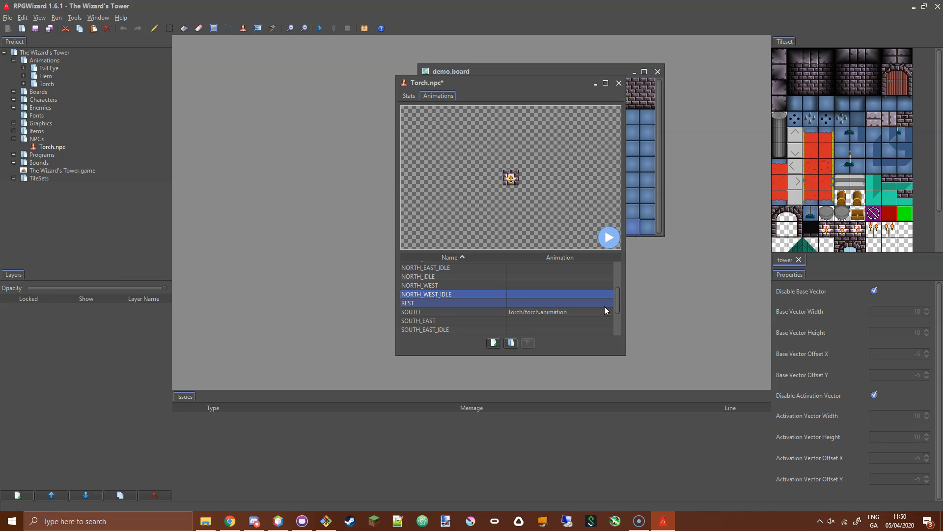
pyautogui.moveTo(615, 305); pyautogui.dragTo(612, 280)
pyautogui.click(552, 290)
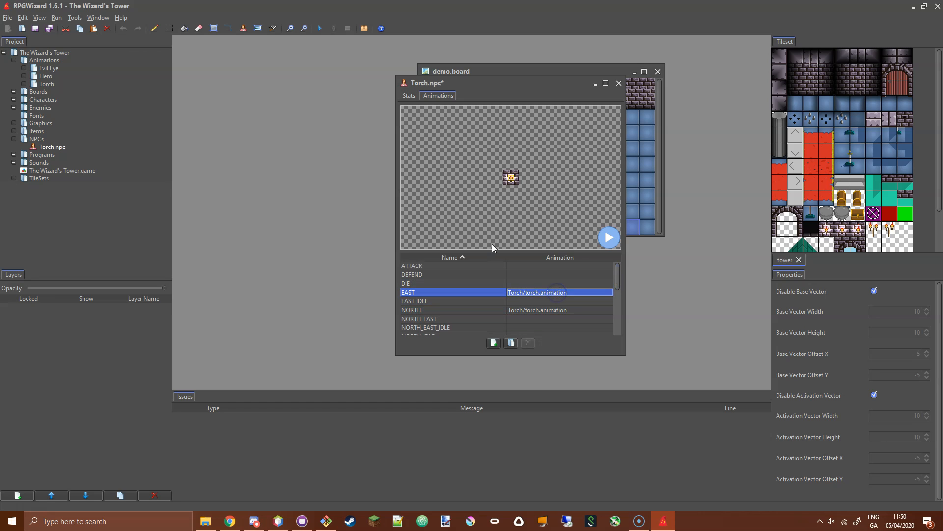
pyautogui.click(508, 188)
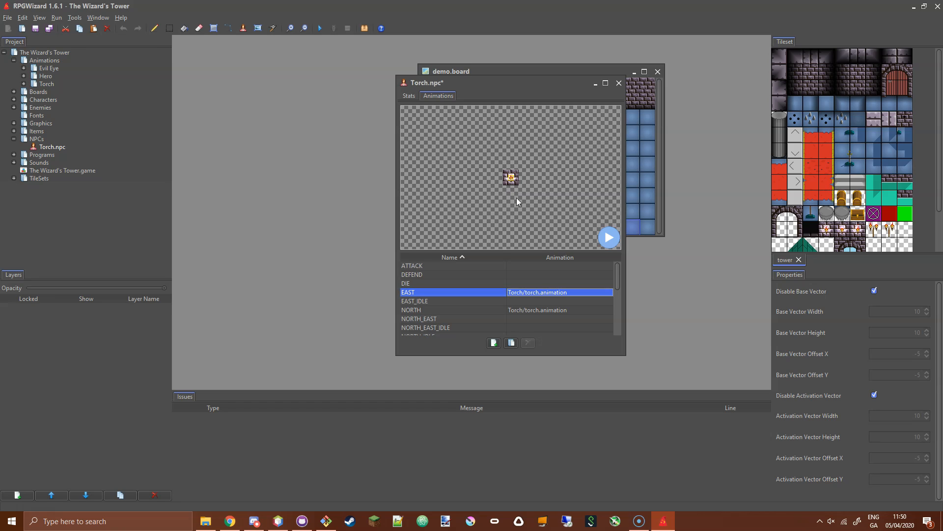
pyautogui.moveTo(456, 86); pyautogui.dragTo(423, 87)
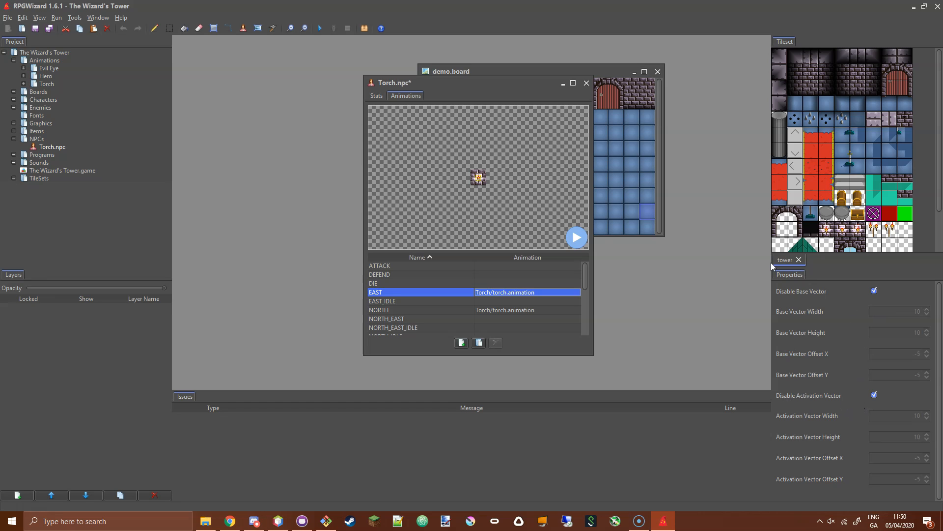
# Save Torch.npc, check its stats and animations once more, and close its editor.
pyautogui.click(36, 28)
pyautogui.moveTo(385, 77); pyautogui.dragTo(426, 80)
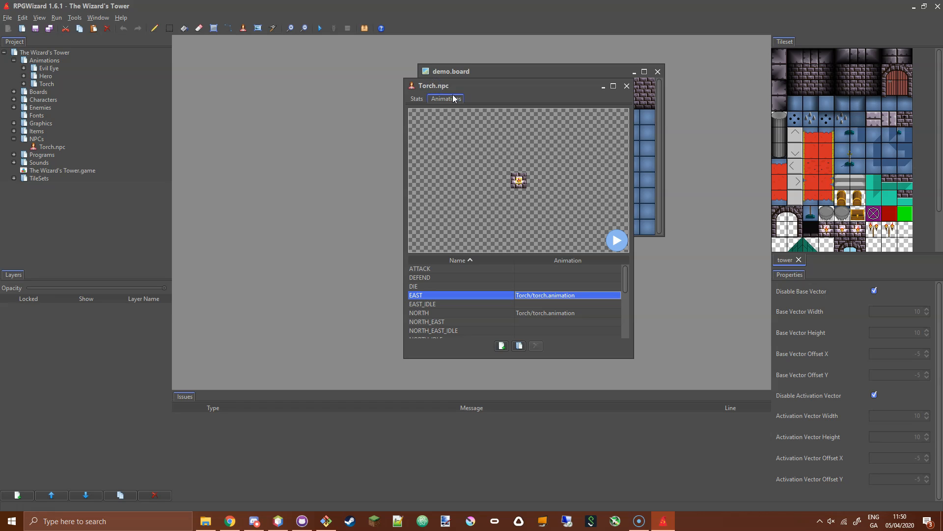
pyautogui.moveTo(454, 86); pyautogui.dragTo(382, 76)
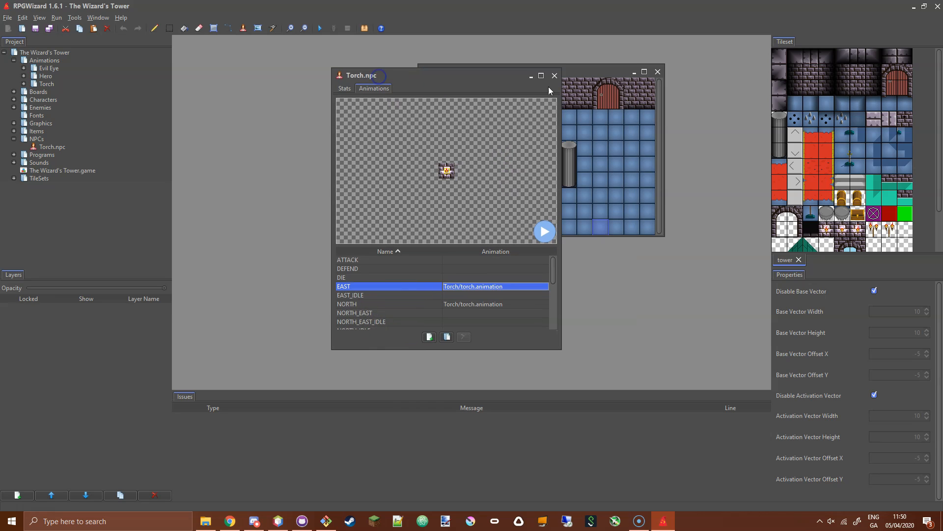
pyautogui.click(344, 89)
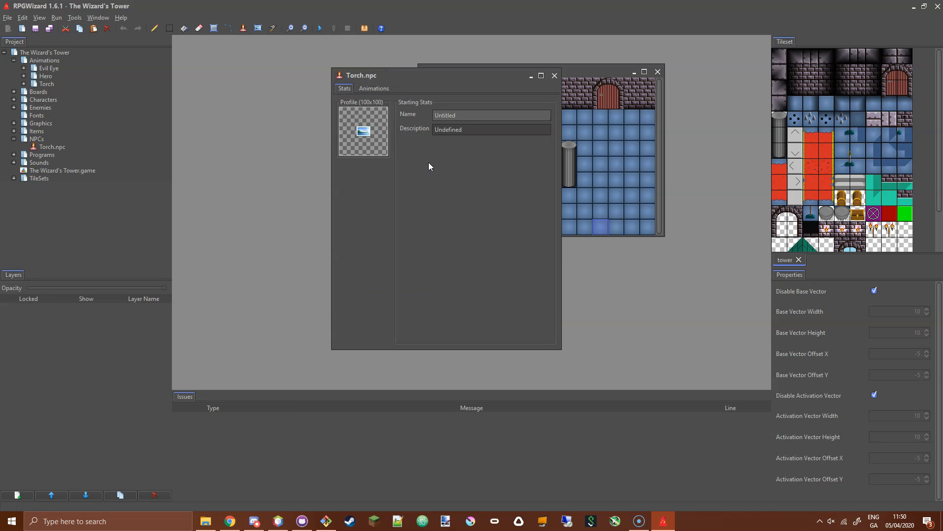
pyautogui.click(375, 89)
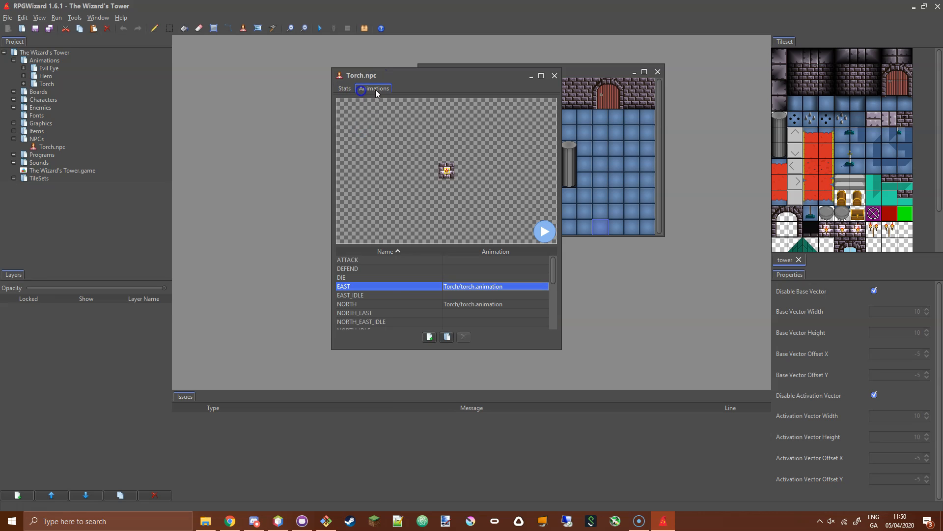
pyautogui.click(553, 75)
# Activate sprite placement for demo.board, place a trial sprite on the floor left of the pillars and delete it.
pyautogui.moveTo(552, 75); pyautogui.dragTo(497, 98)
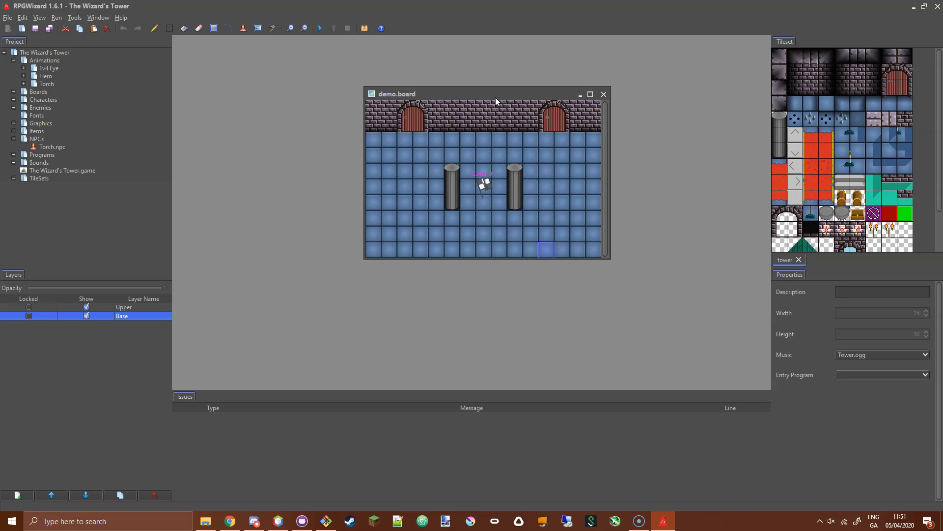
pyautogui.click(243, 28)
pyautogui.moveTo(478, 97); pyautogui.dragTo(498, 96)
pyautogui.click(441, 185)
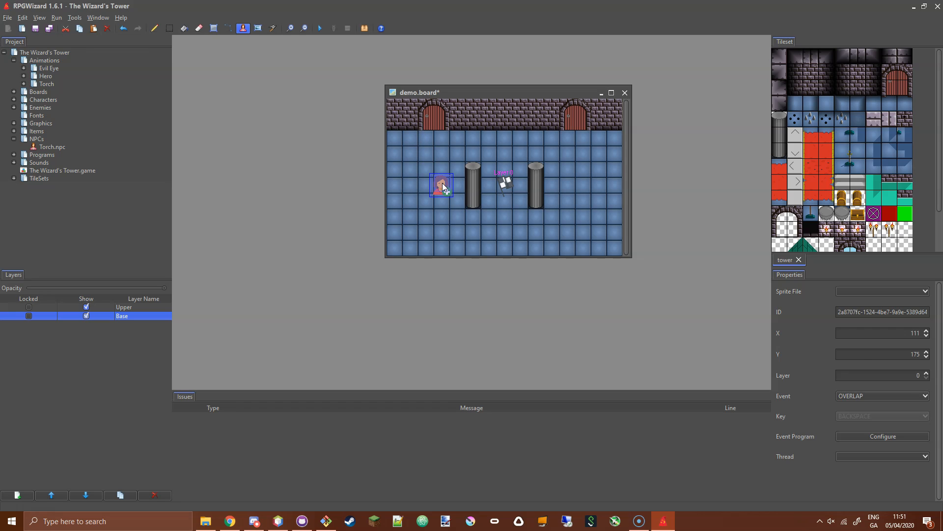
pyautogui.press('Delete')
# Turn on Snap to Grid for the board and shift the demo.board window slightly.
pyautogui.click(39, 17)
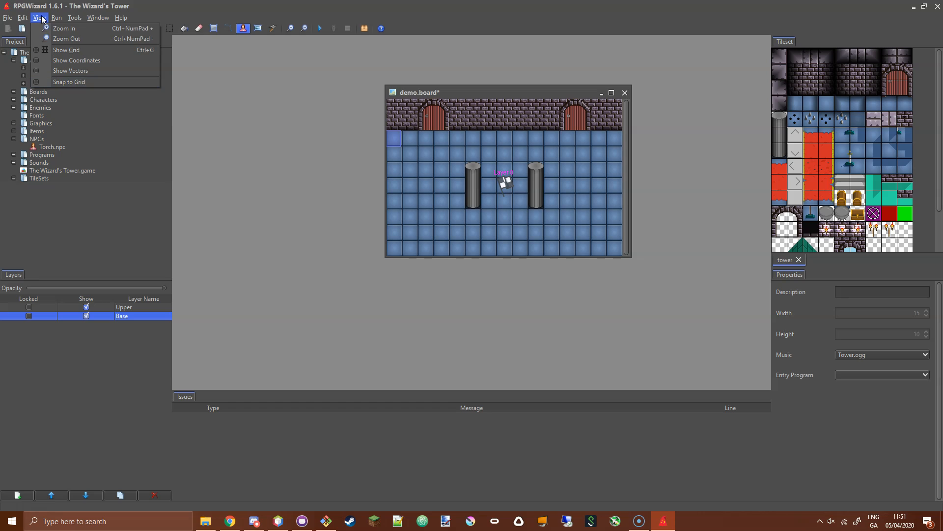
pyautogui.click(36, 81)
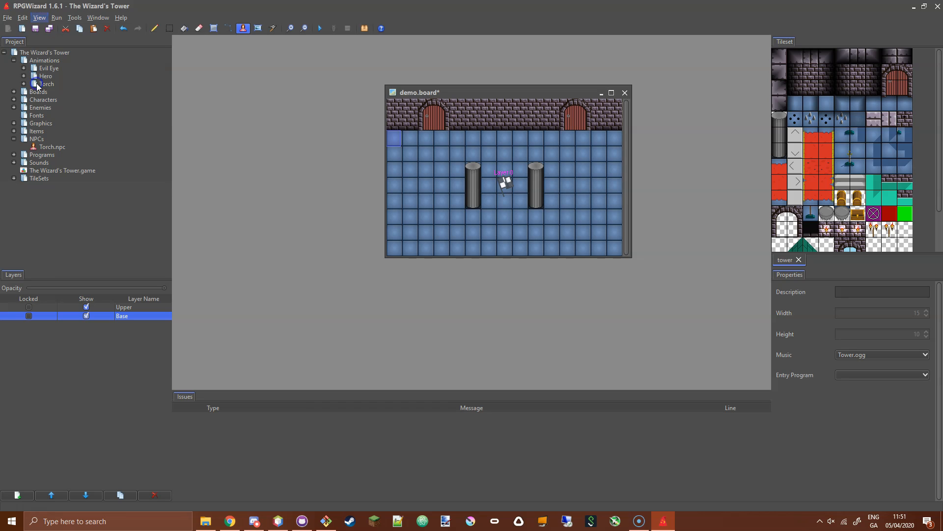
pyautogui.moveTo(446, 91); pyautogui.dragTo(431, 87)
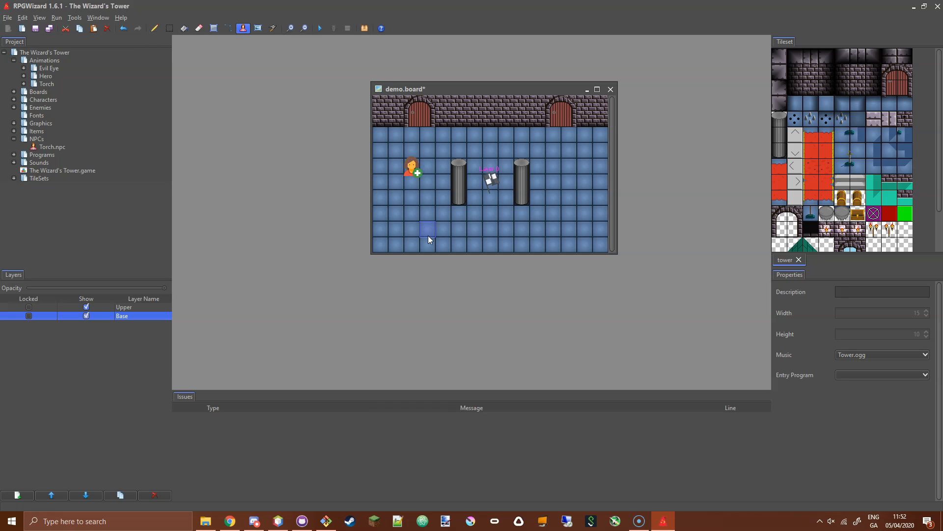
# Try placing and deleting grid-snapped sprites on a floor tile left of the pillars.
pyautogui.click(413, 167)
pyautogui.press('Delete')
pyautogui.click(412, 164)
pyautogui.click(410, 166)
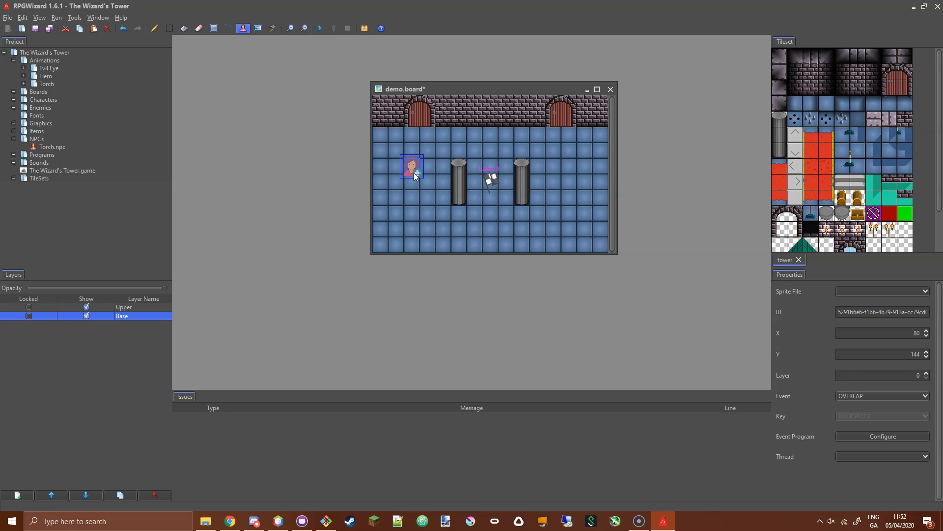
pyautogui.press('Delete')
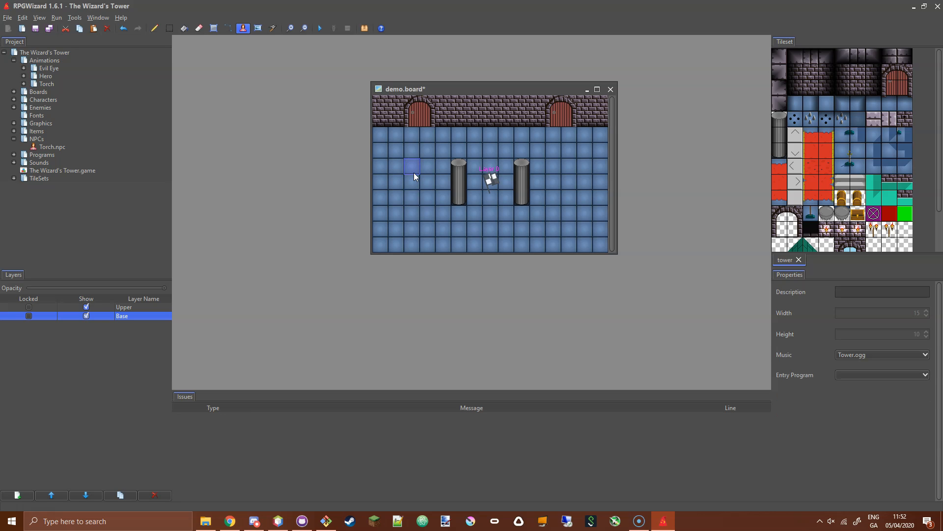
pyautogui.click(414, 173)
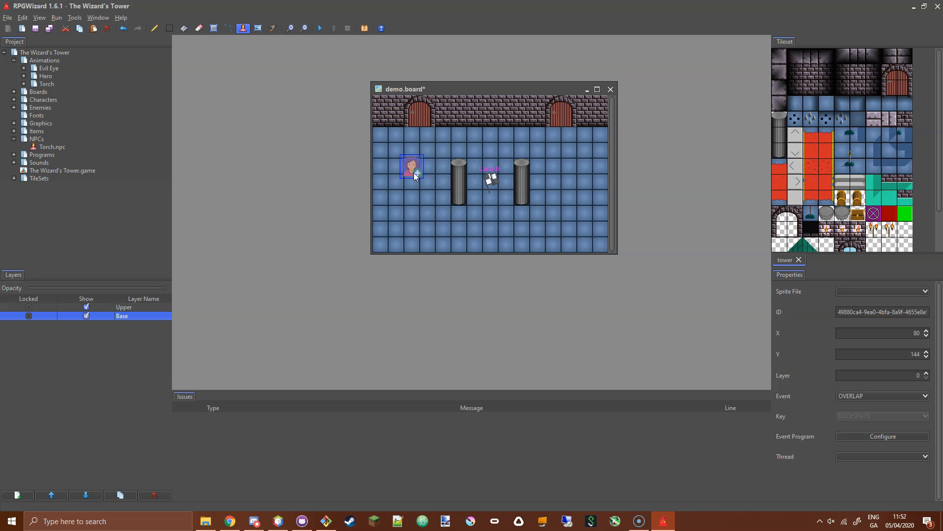
pyautogui.press('Delete')
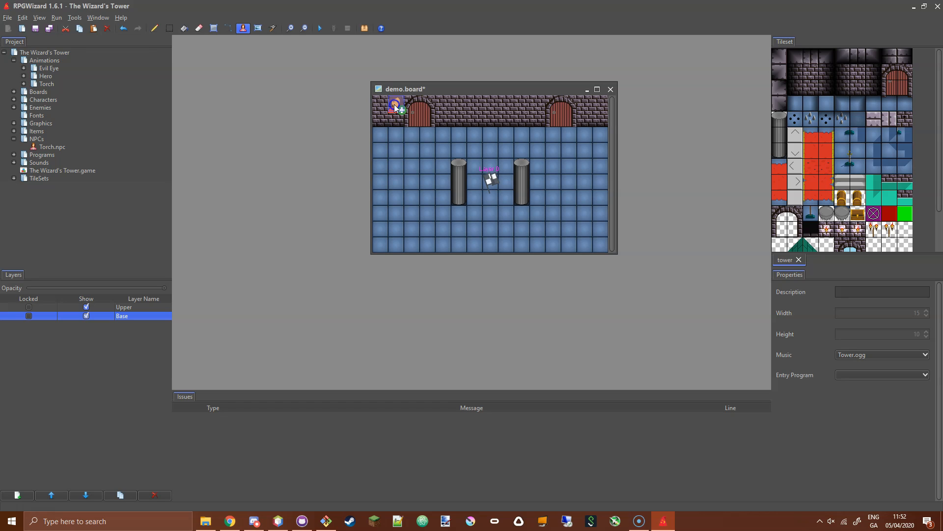
# Place sprites on demo.board's back wall, one on each side of both doors.
pyautogui.click(535, 102)
pyautogui.click(585, 102)
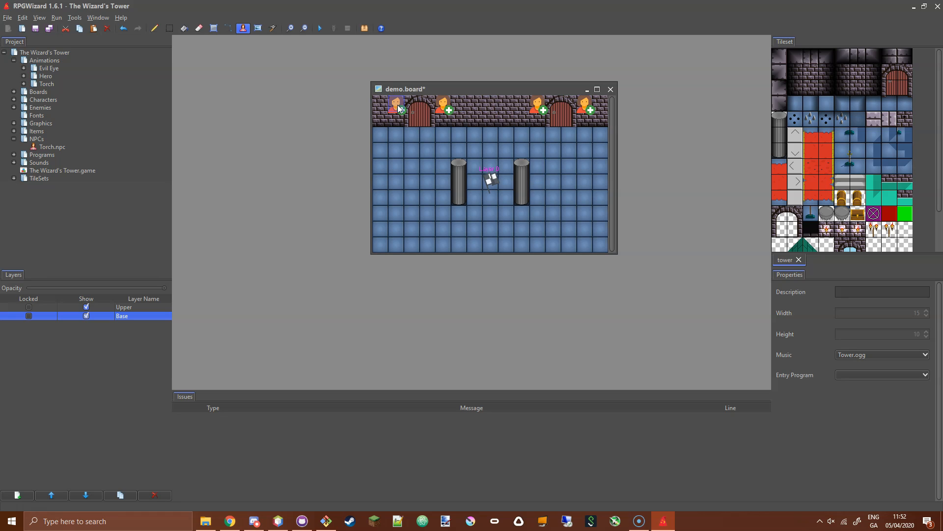
pyautogui.keyDown('shift'); pyautogui.click(165, 309); pyautogui.keyUp('shift')
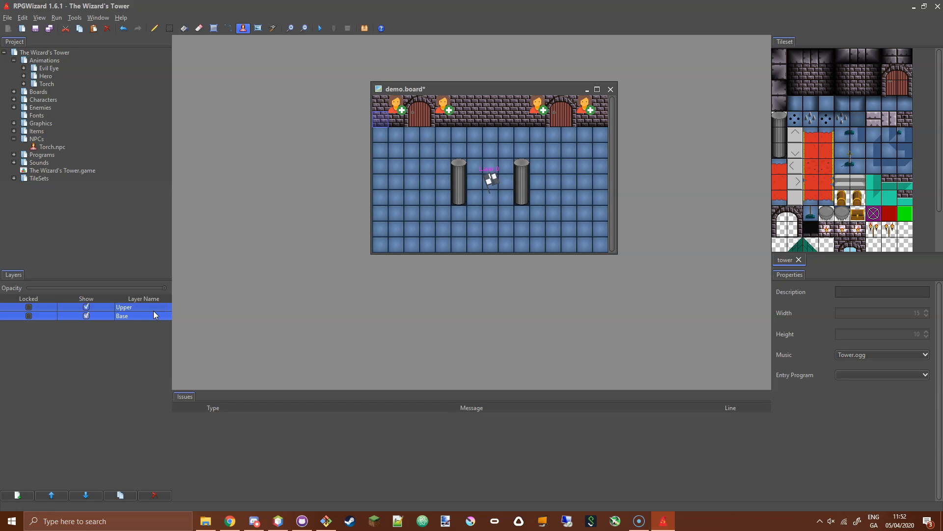
pyautogui.click(94, 313)
pyautogui.moveTo(138, 316); pyautogui.dragTo(137, 311)
pyautogui.click(137, 316)
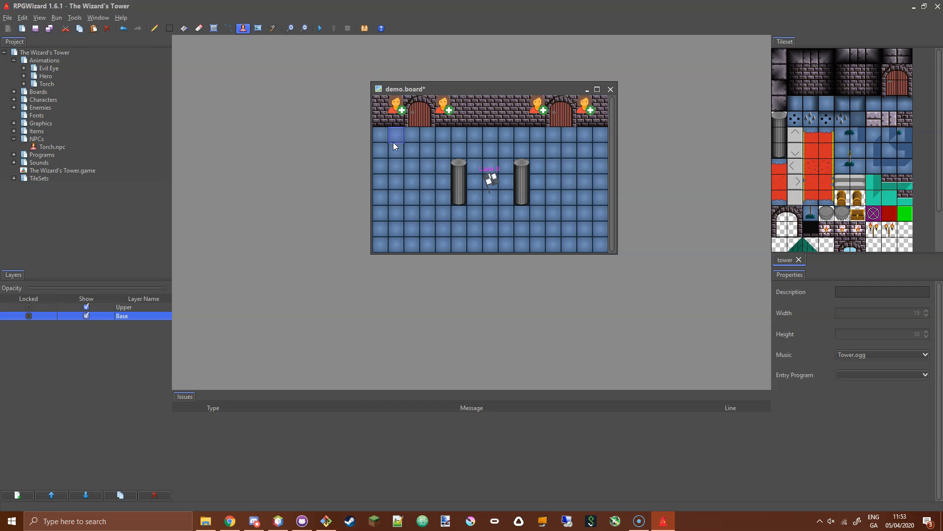
# Assign Torch.npc as the sprite file of the sprite beside the left door's left edge and review its ID.
pyautogui.click(399, 106)
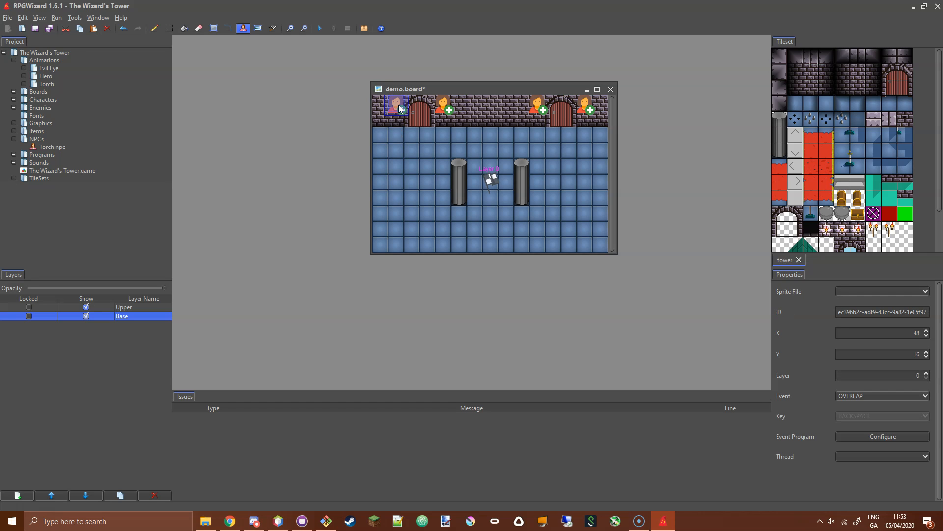
pyautogui.moveTo(514, 89); pyautogui.dragTo(653, 214)
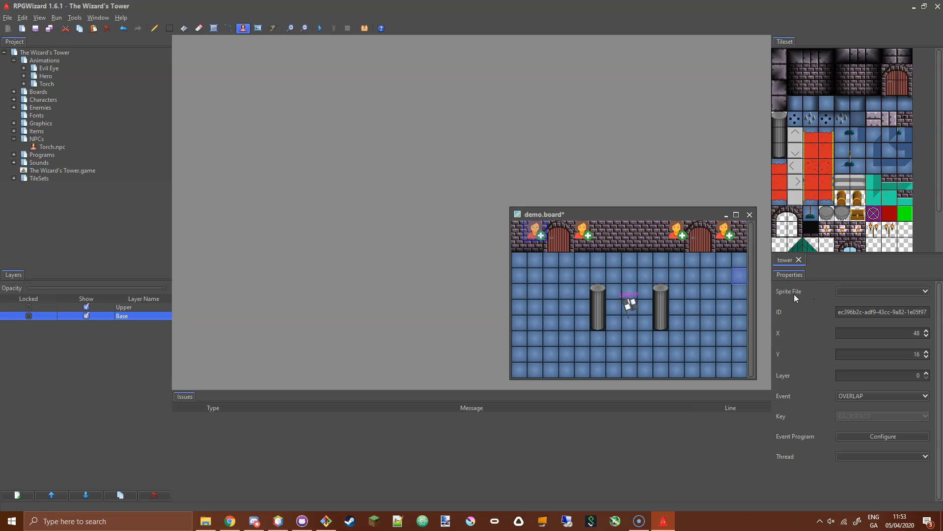
pyautogui.click(845, 291)
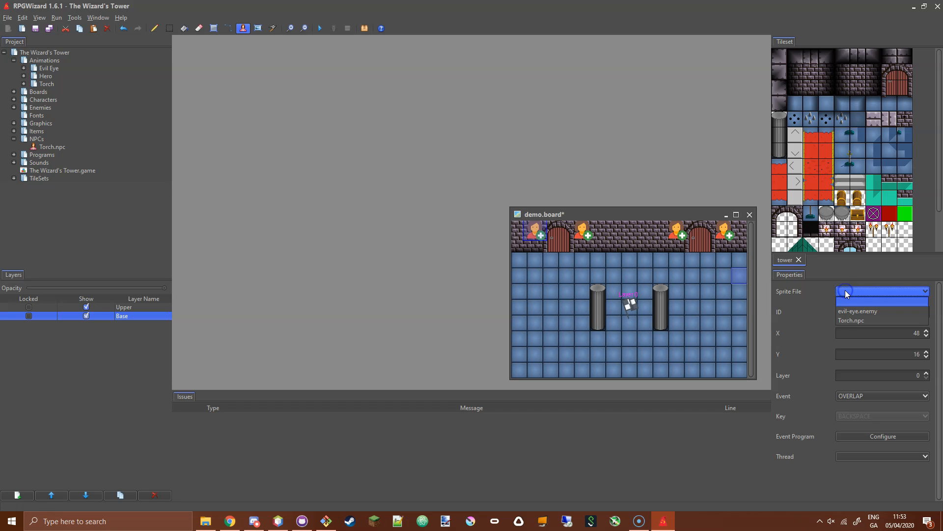
pyautogui.click(849, 321)
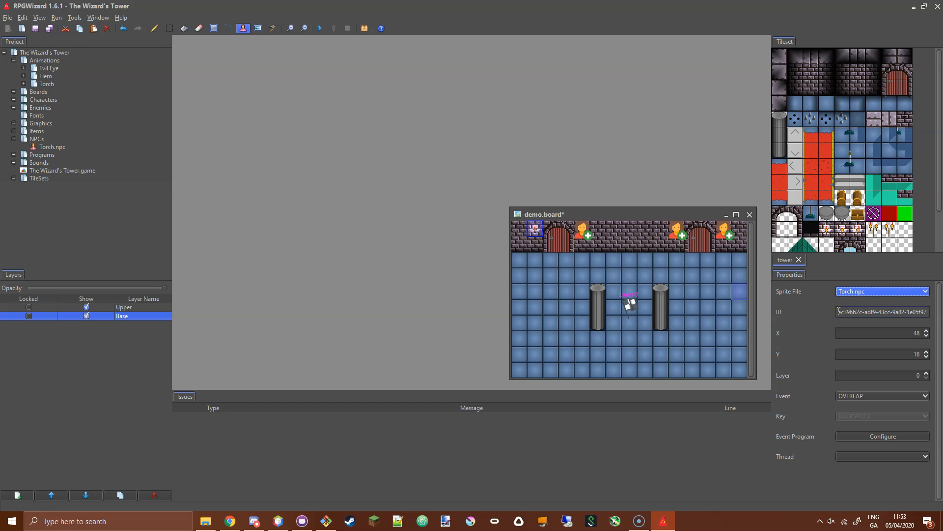
pyautogui.moveTo(841, 312)
pyautogui.mouseDown()
pyautogui.moveTo(931, 315)
pyautogui.moveTo(828, 310)
pyautogui.mouseUp()
pyautogui.click(926, 314)
pyautogui.click(848, 312)
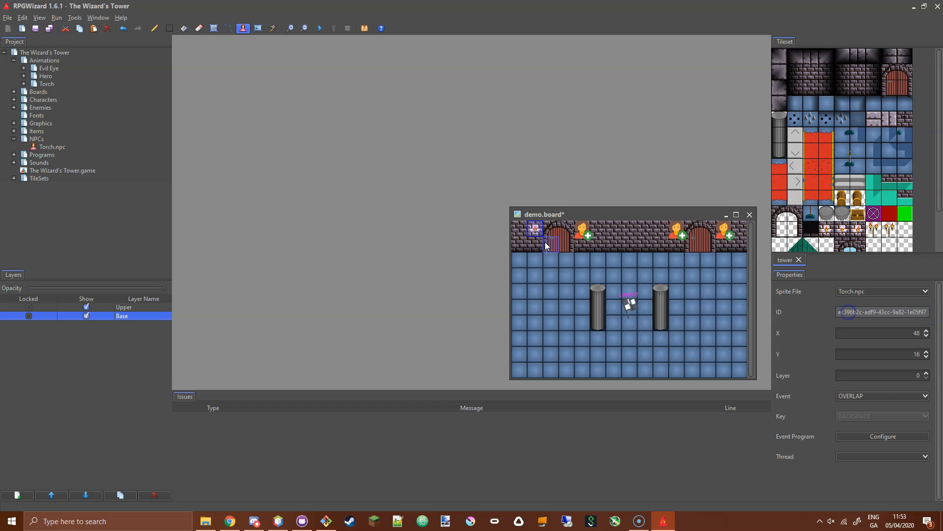
pyautogui.moveTo(837, 314); pyautogui.dragTo(807, 305)
pyautogui.click(928, 313)
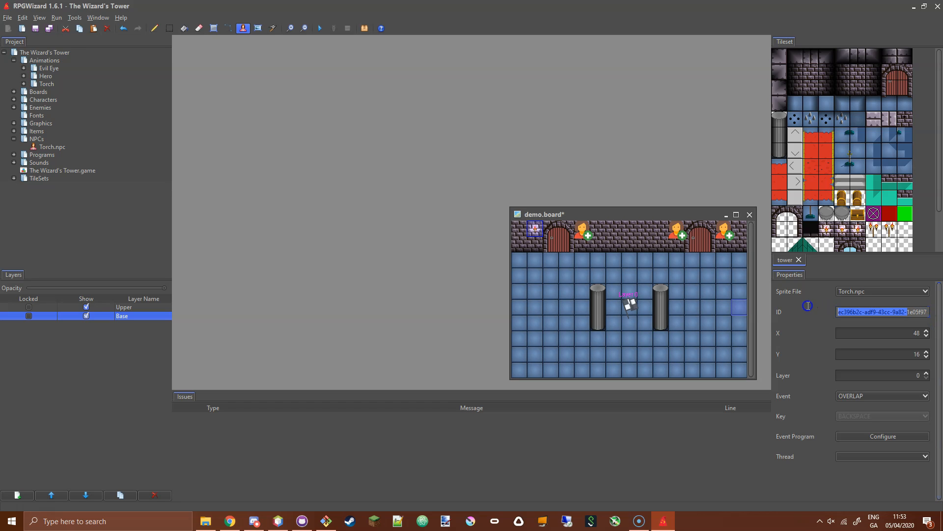
# Try nudging the torch sprite's X position and set X back to 48.
pyautogui.click(927, 335)
pyautogui.moveTo(927, 335); pyautogui.dragTo(927, 335)
pyautogui.click(926, 332)
pyautogui.click(926, 331)
pyautogui.doubleClick(917, 332)
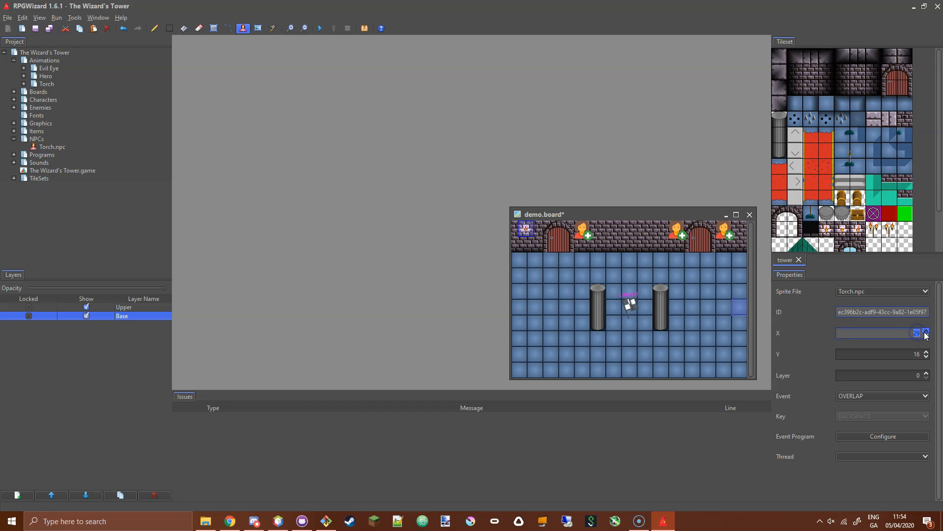
pyautogui.write('48')
pyautogui.press('Return')
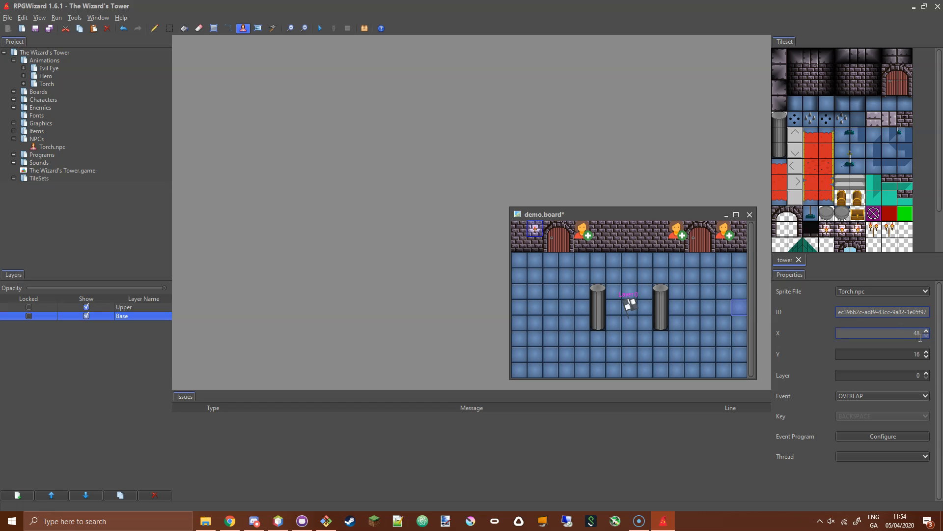
# Try nudging the torch sprite's Y position down and up, ending at 16.
pyautogui.click(926, 358)
pyautogui.click(926, 353)
pyautogui.click(925, 352)
pyautogui.click(925, 351)
pyautogui.click(926, 352)
pyautogui.click(925, 351)
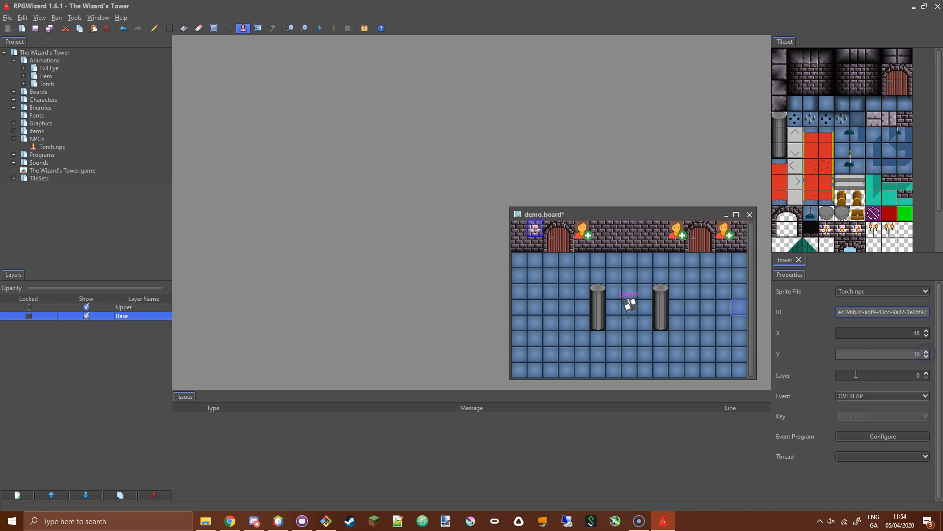
# Move the torch sprite to layer 1, and hide and show the Base layer to check it.
pyautogui.click(927, 379)
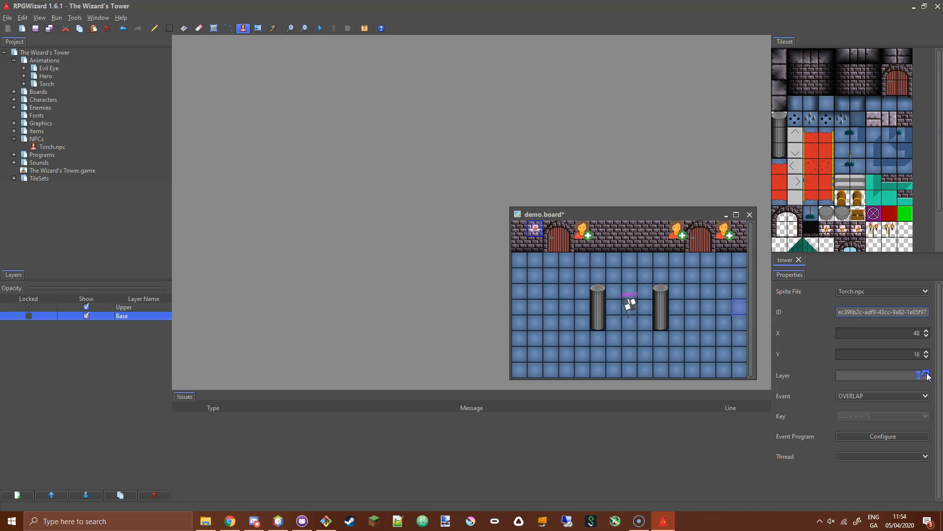
pyautogui.click(927, 374)
pyautogui.click(87, 315)
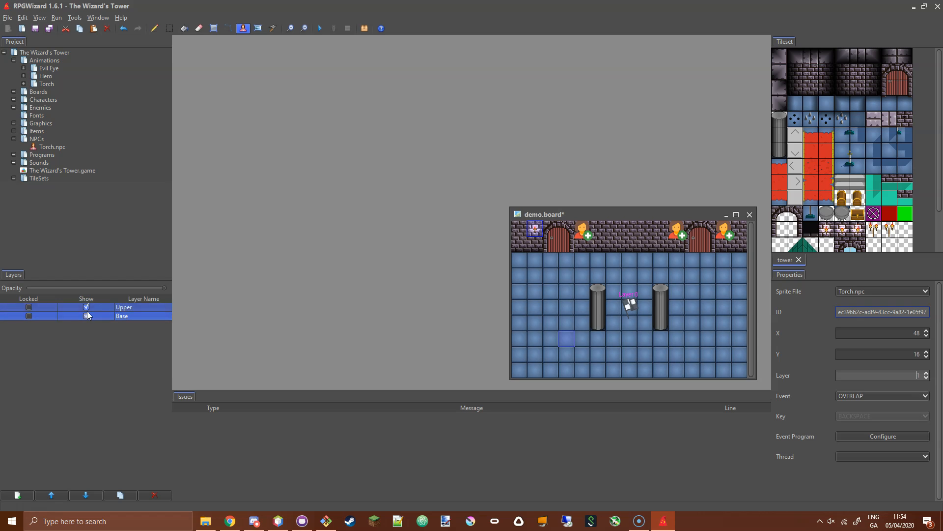
pyautogui.click(87, 314)
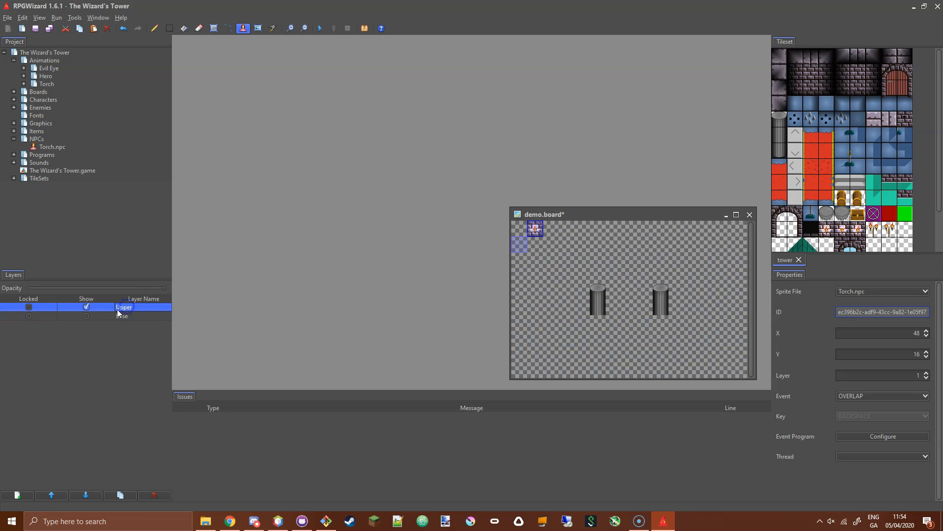
pyautogui.click(86, 315)
pyautogui.keyDown('shift'); pyautogui.click(92, 308); pyautogui.keyUp('shift')
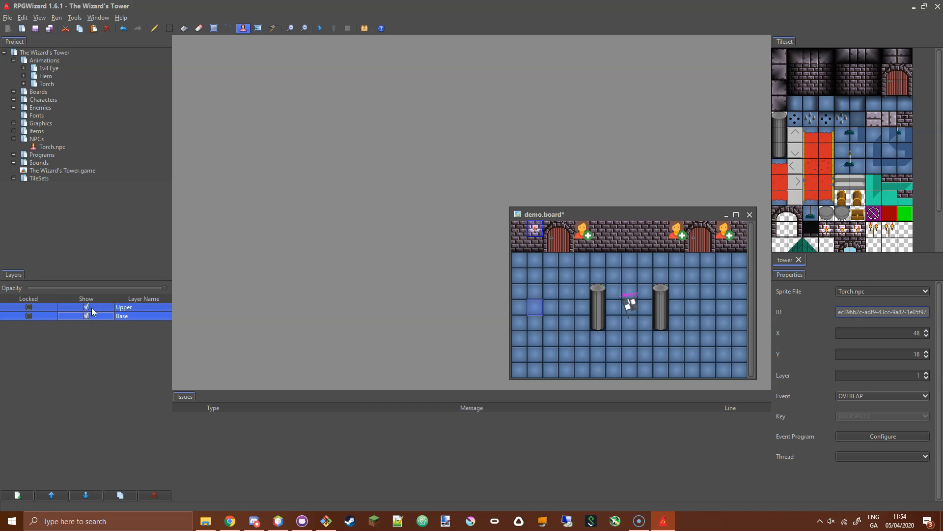
# Hide and show the Upper layer, and return the torch sprite to layer 0.
pyautogui.click(87, 309)
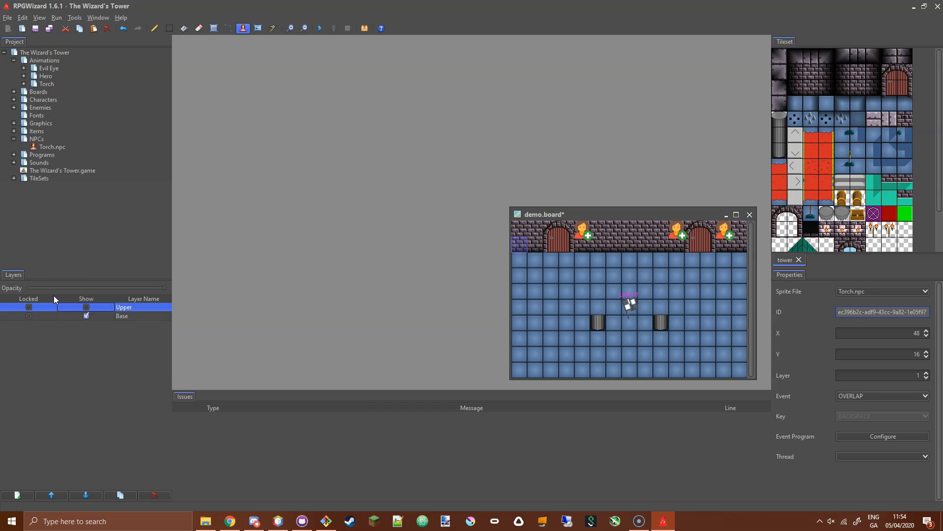
pyautogui.click(86, 307)
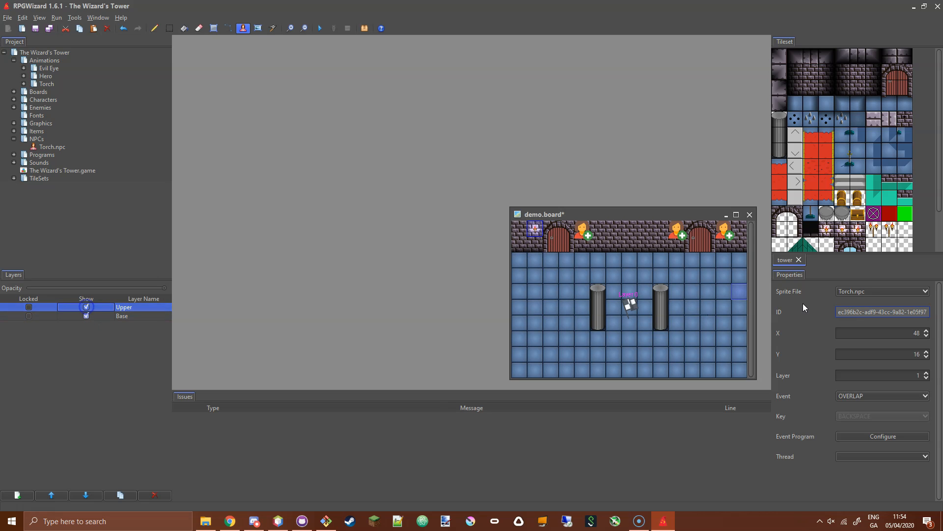
pyautogui.click(927, 378)
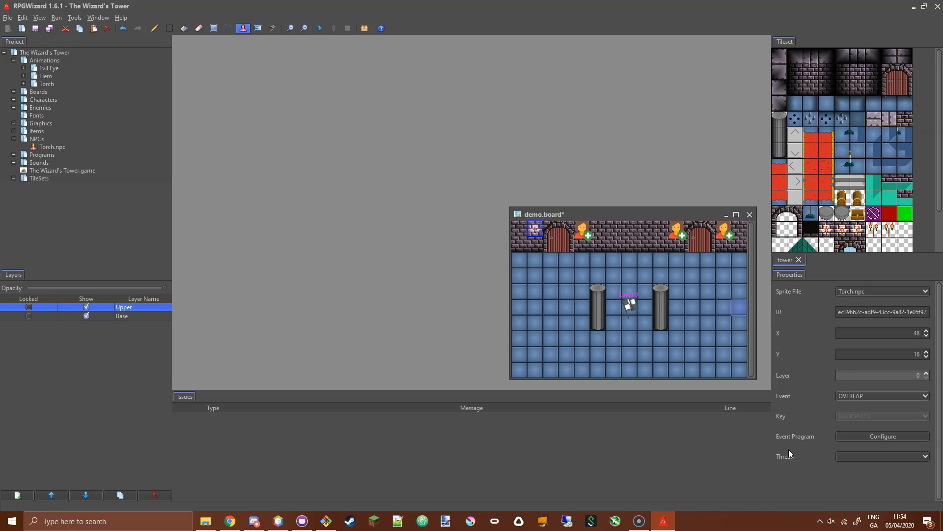
# Set the leftmost torch sprite's thread to Idle.js.
pyautogui.click(859, 455)
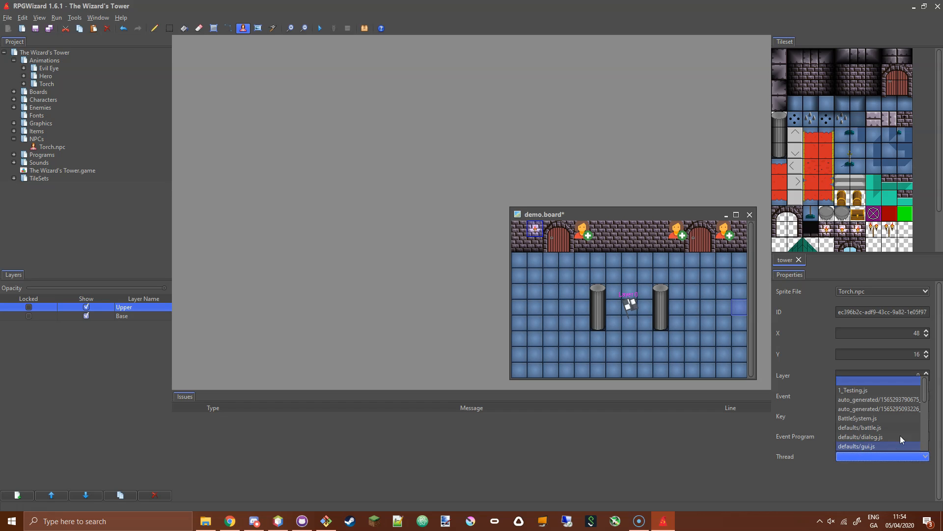
pyautogui.click(884, 455)
pyautogui.click(883, 453)
pyautogui.moveTo(927, 389); pyautogui.dragTo(925, 421)
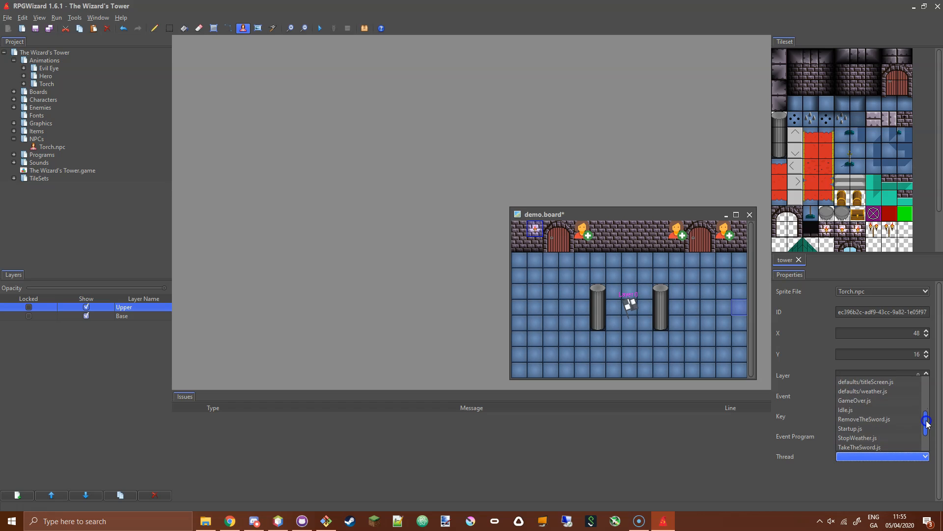
pyautogui.click(855, 411)
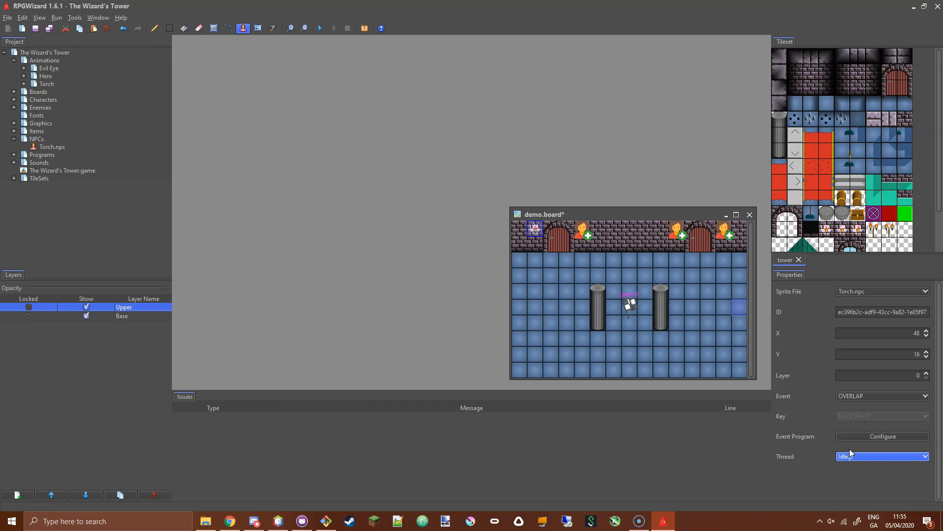
# Make Base the active layer and assign Torch.npc to the sprite on the right side of the left door.
pyautogui.moveTo(588, 214); pyautogui.dragTo(556, 209)
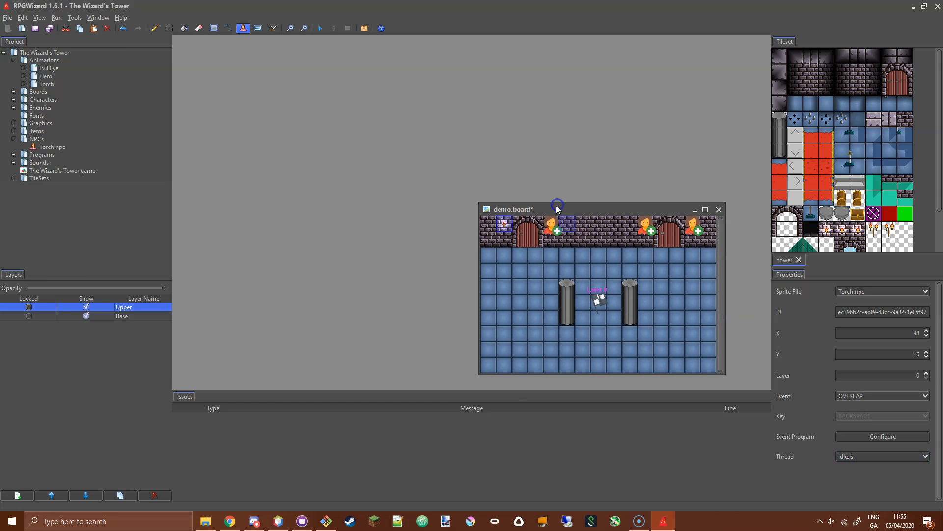
pyautogui.click(555, 227)
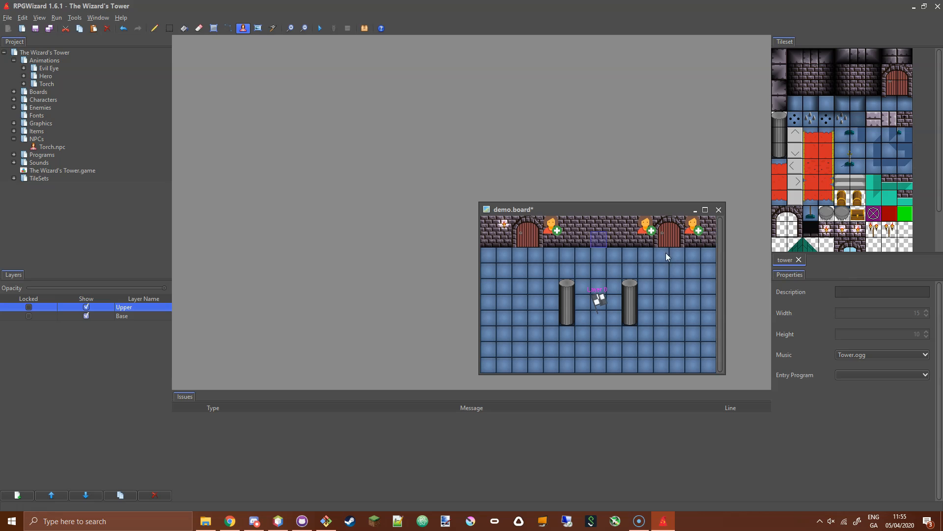
pyautogui.click(144, 316)
pyautogui.click(552, 229)
pyautogui.click(865, 290)
pyautogui.click(869, 312)
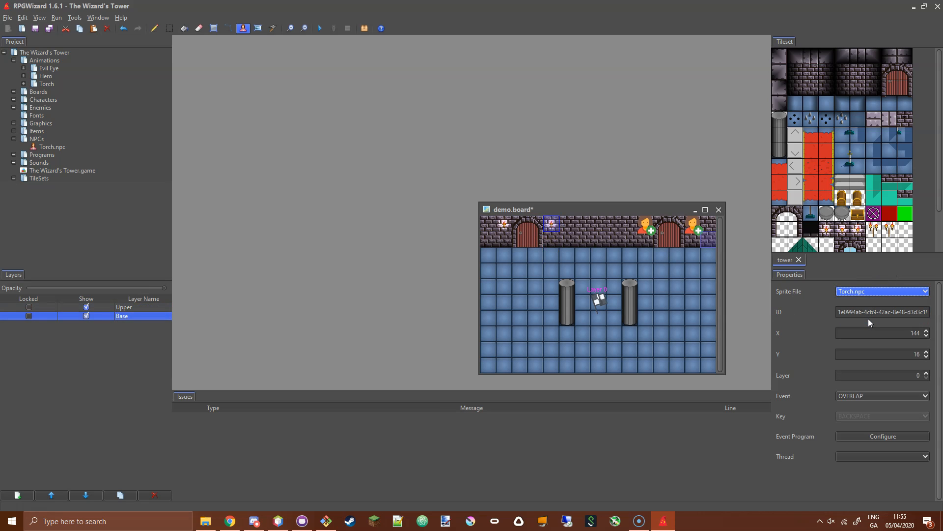
# Set the thread of the torch on the left door's right side to Idle.js.
pyautogui.click(864, 456)
pyautogui.moveTo(924, 393); pyautogui.dragTo(926, 424)
pyautogui.click(851, 404)
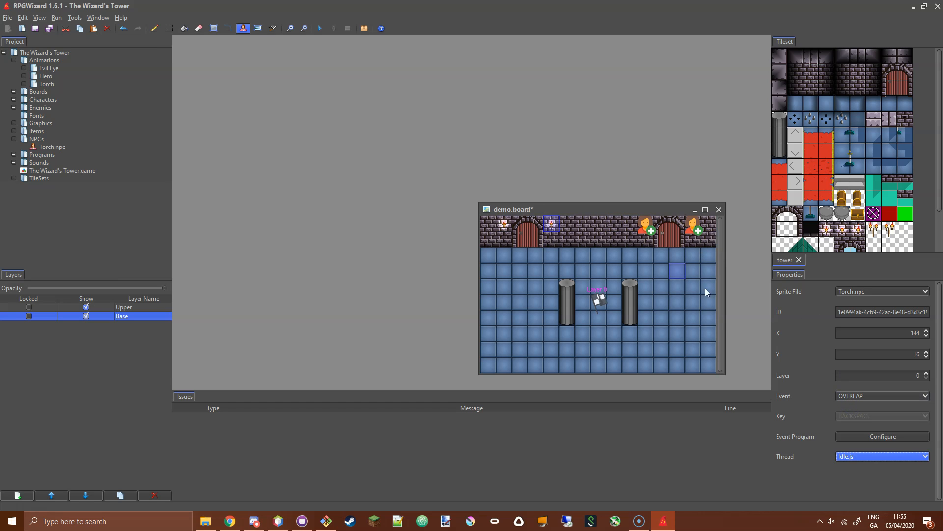
pyautogui.click(854, 456)
pyautogui.click(854, 404)
# Assign Torch.npc as the sprite file of both sprites beside the right door.
pyautogui.click(647, 232)
pyautogui.click(863, 293)
pyautogui.click(861, 319)
pyautogui.click(694, 231)
pyautogui.click(872, 290)
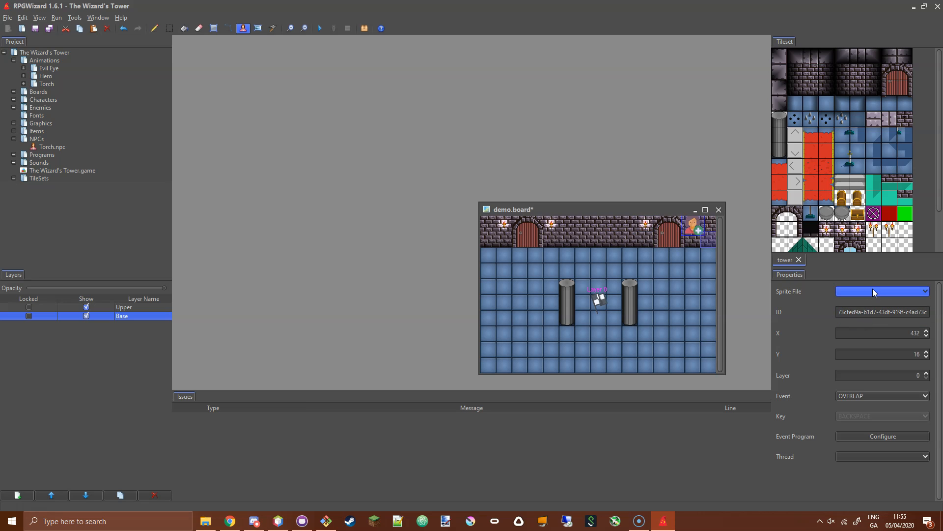
pyautogui.click(855, 320)
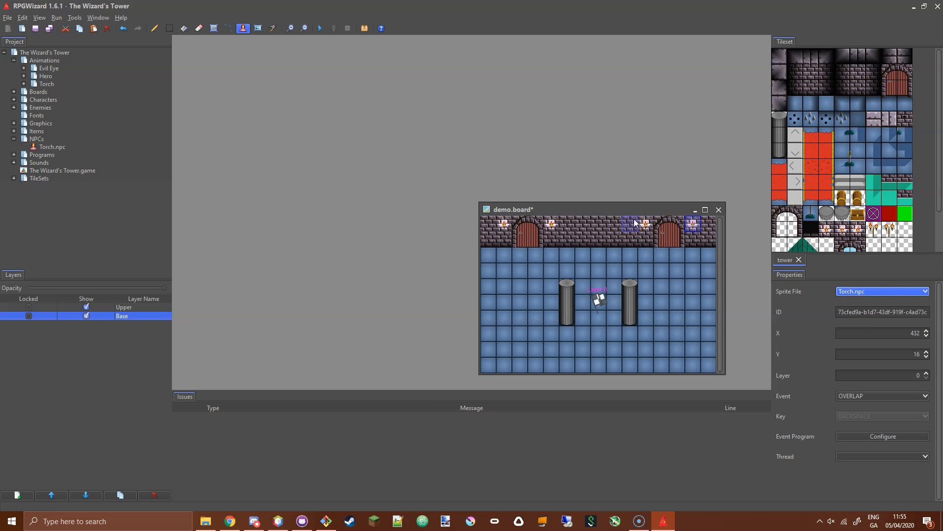
# Save demo.board and select the leftmost torch to review its properties.
pyautogui.moveTo(627, 206); pyautogui.dragTo(593, 199)
pyautogui.hotkey('ctrl', 's')
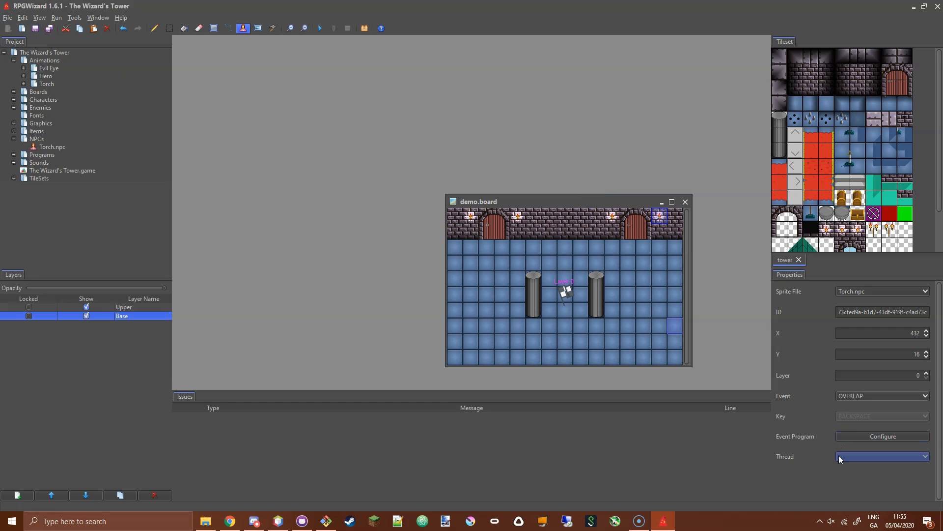
pyautogui.click(472, 217)
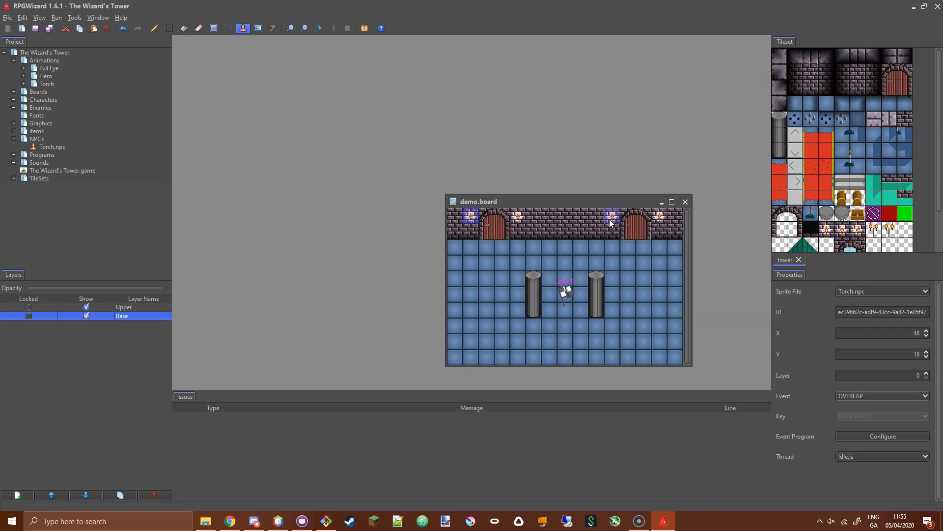
pyautogui.moveTo(570, 204); pyautogui.dragTo(527, 172)
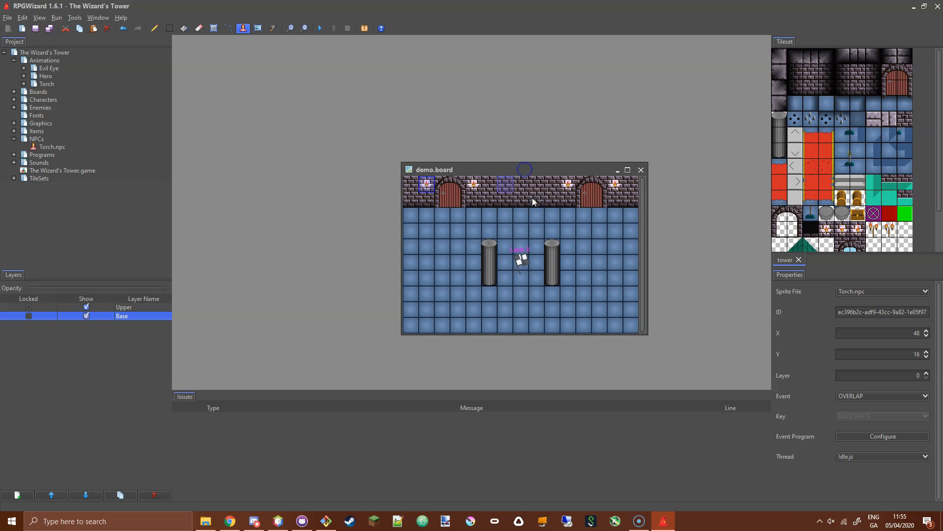
# Run the game, walk the hero up, left and right to check the animated torches, and close the game window.
pyautogui.click(320, 29)
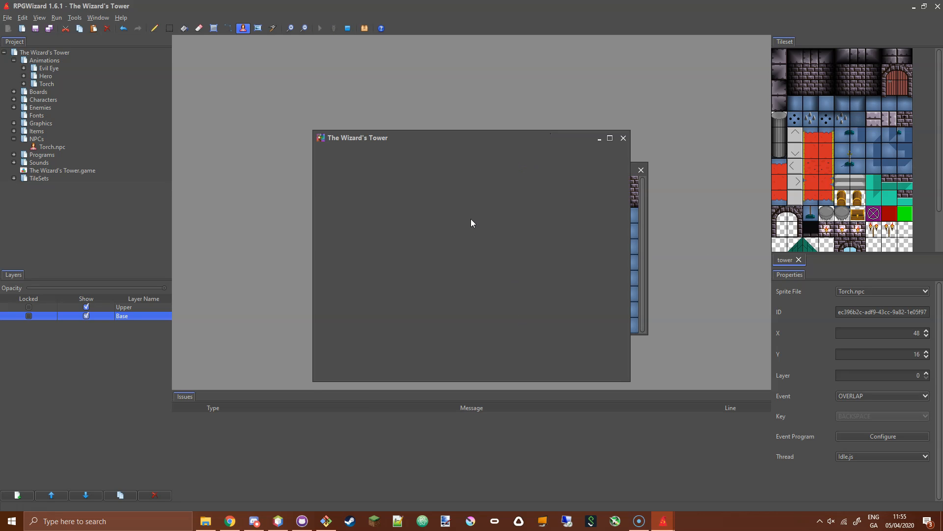
pyautogui.click(467, 254)
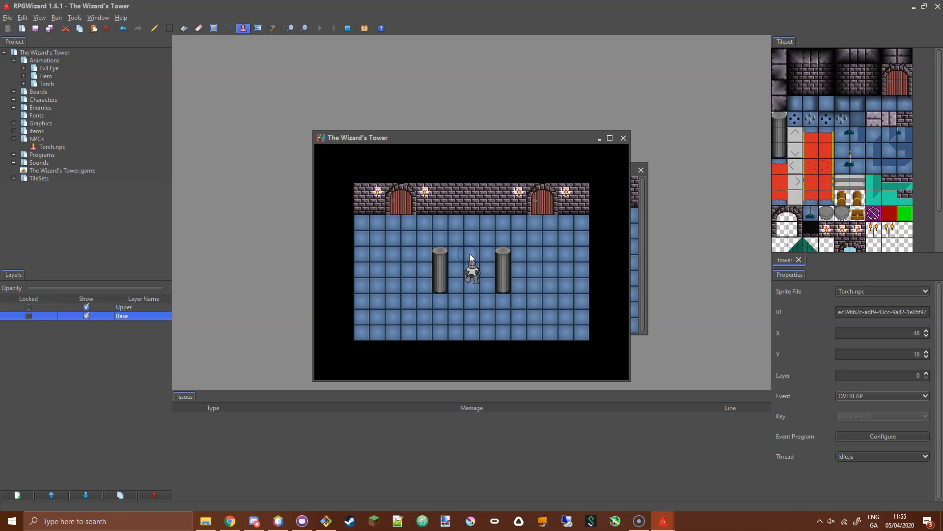
pyautogui.press('Up')
pyautogui.press('Up')
pyautogui.press('Left')
pyautogui.press('Right')
pyautogui.press('Right')
pyautogui.press('Right')
pyautogui.click(623, 138)
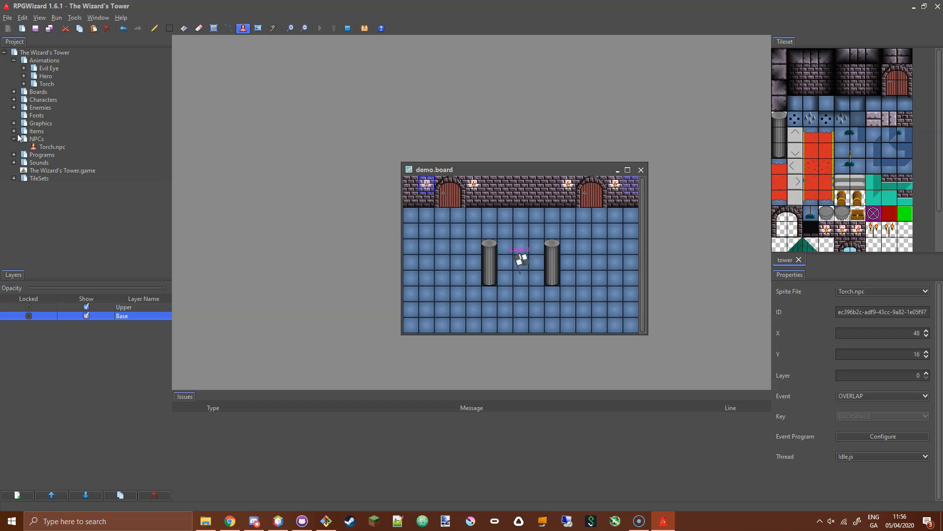
# Open Idle.js from the project's Programs folder, examine its animation code, close it and reposition the demo.board window.
pyautogui.click(13, 155)
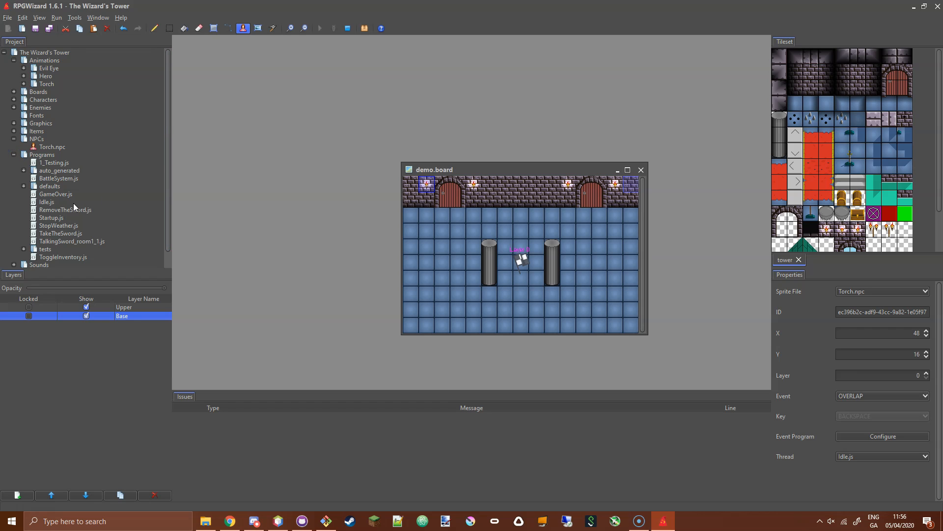
pyautogui.doubleClick(49, 201)
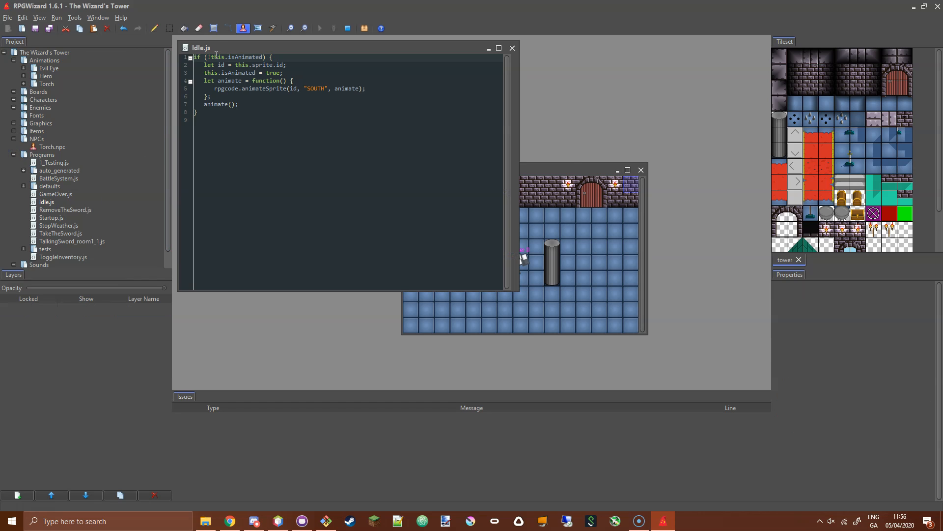
pyautogui.moveTo(225, 50); pyautogui.dragTo(282, 53)
pyautogui.moveTo(297, 132); pyautogui.dragTo(193, 42)
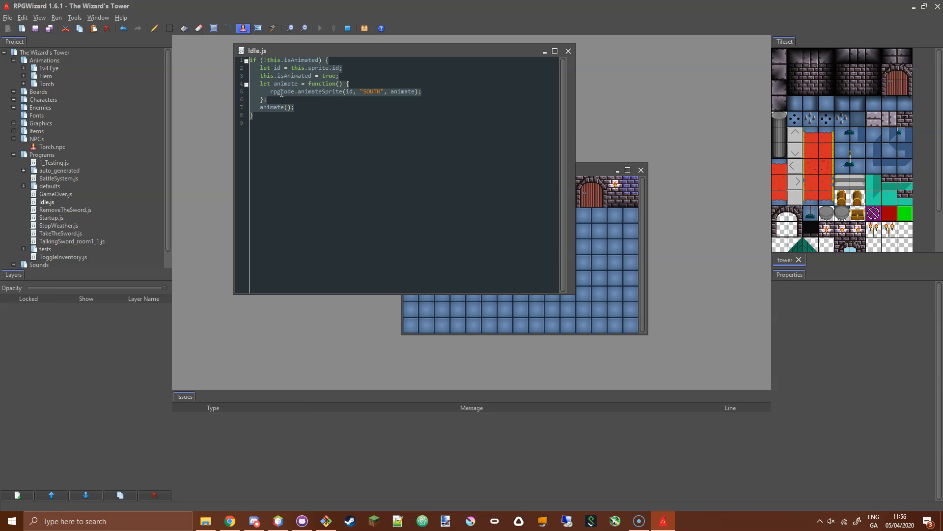
pyautogui.click(567, 52)
pyautogui.moveTo(504, 169); pyautogui.dragTo(474, 118)
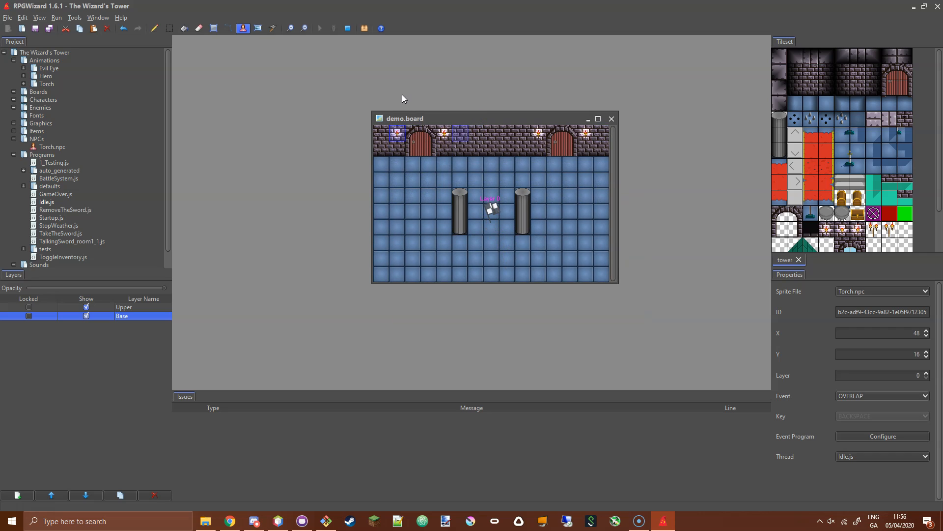
# Assign Idle.js as the thread of the torch sprite just left of the right door.
pyautogui.click(538, 148)
pyautogui.click(856, 456)
pyautogui.scroll(-3, 860, 429)
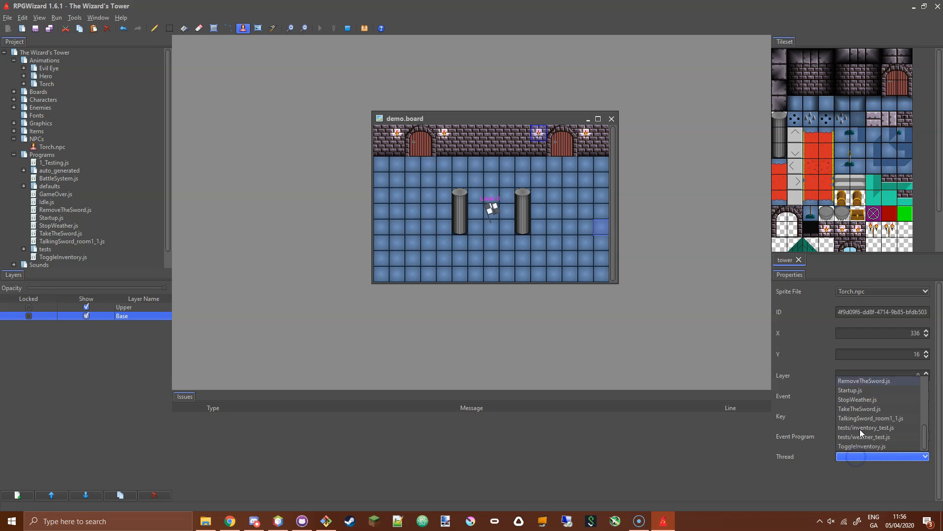
pyautogui.moveTo(924, 434); pyautogui.dragTo(923, 424)
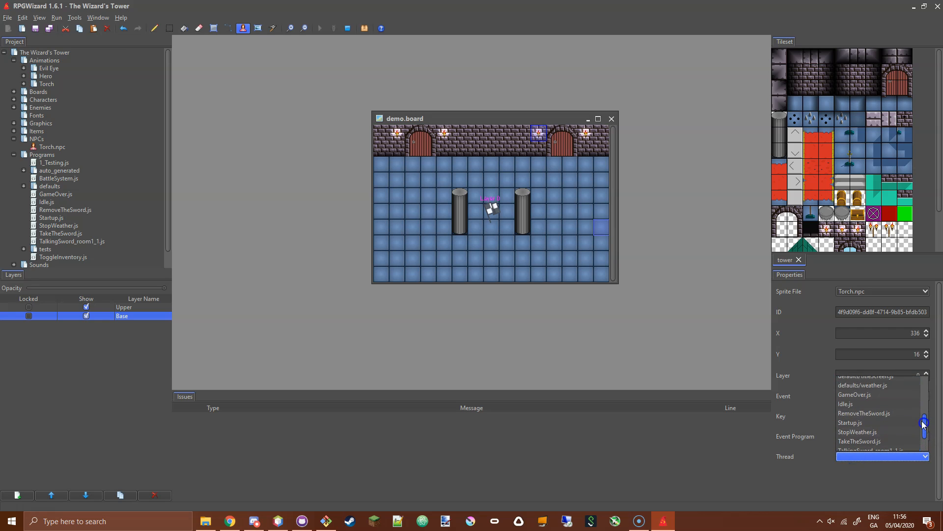
pyautogui.click(845, 403)
# Set the thread of the rightmost torch sprite, beside the right door, to Idle.js.
pyautogui.click(587, 137)
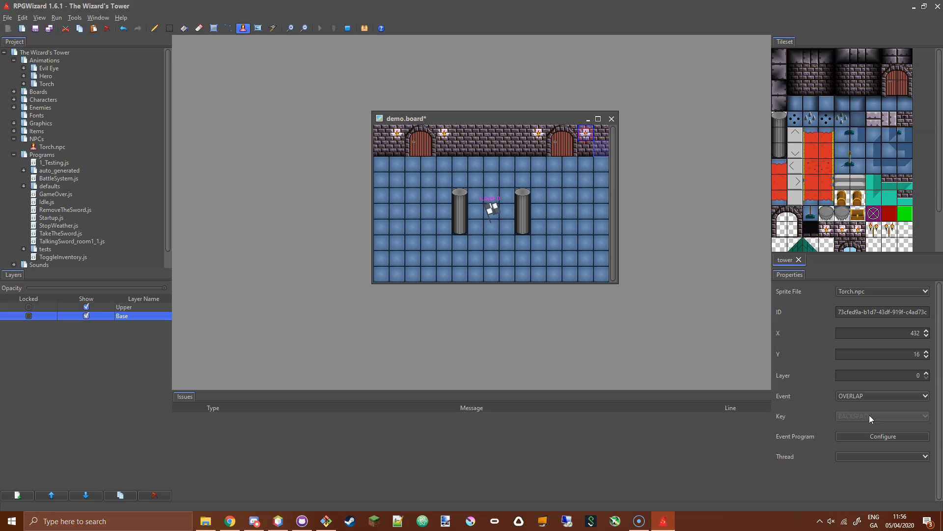
pyautogui.click(879, 456)
pyautogui.scroll(-3, 918, 431)
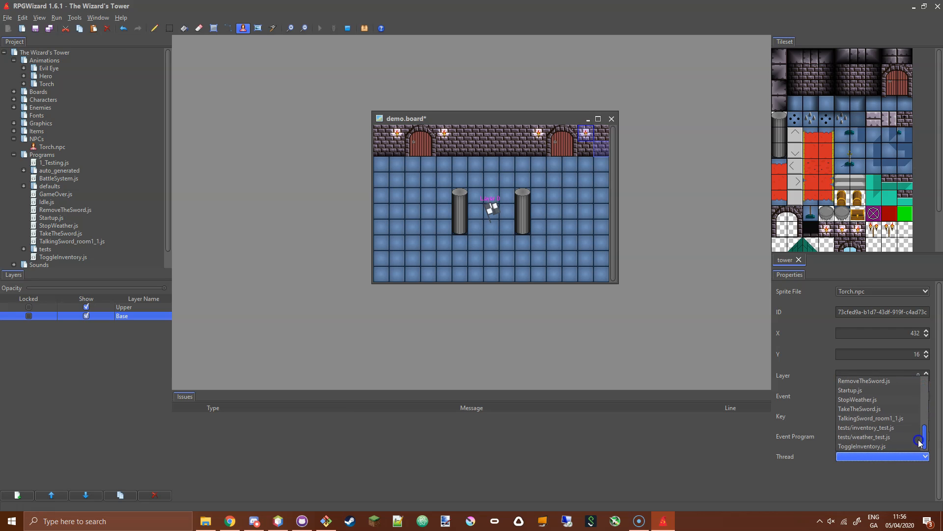
pyautogui.scroll(1, 918, 431)
pyautogui.click(855, 408)
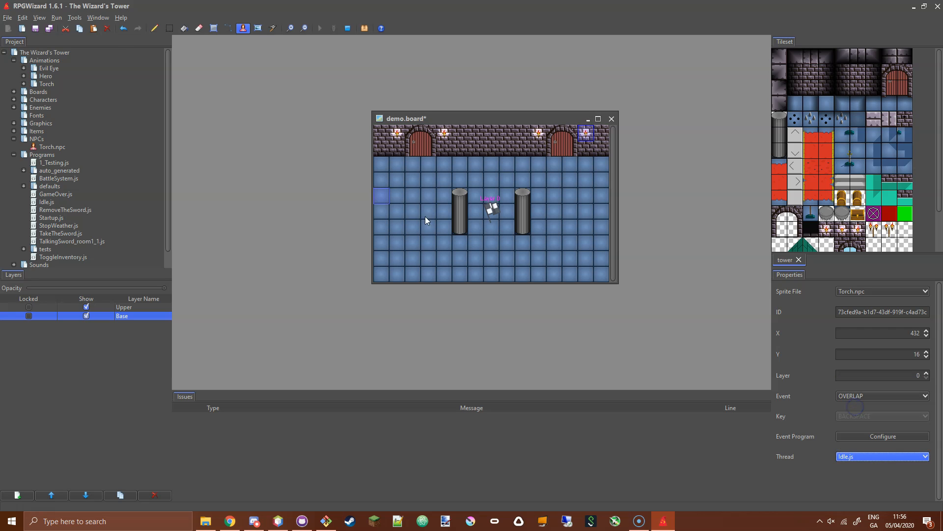
# Save demo.board, run the game to check the torch animations beside both doors, and close the game window.
pyautogui.click(39, 30)
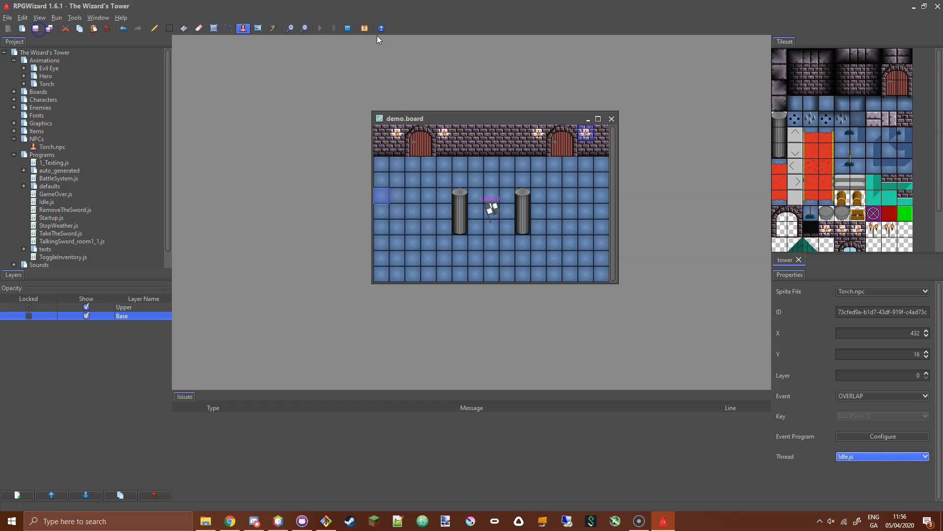
pyautogui.click(349, 28)
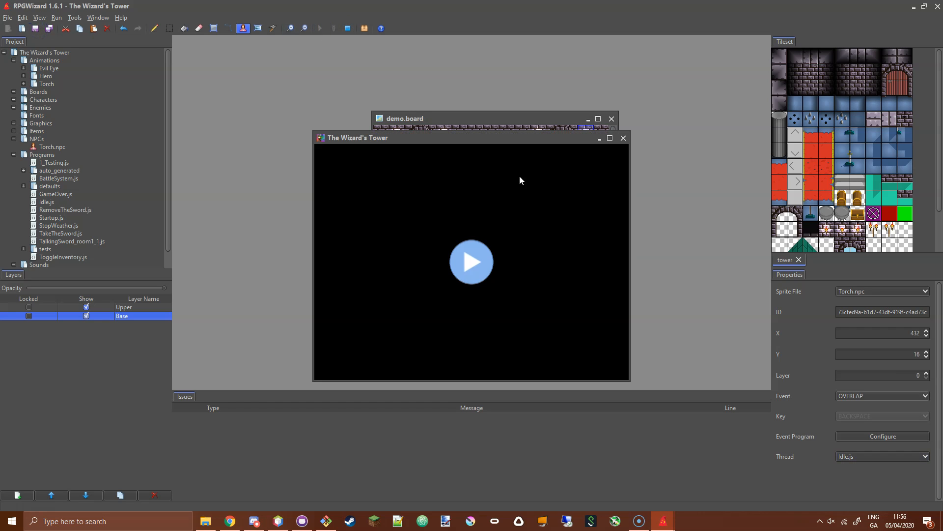
pyautogui.click(475, 261)
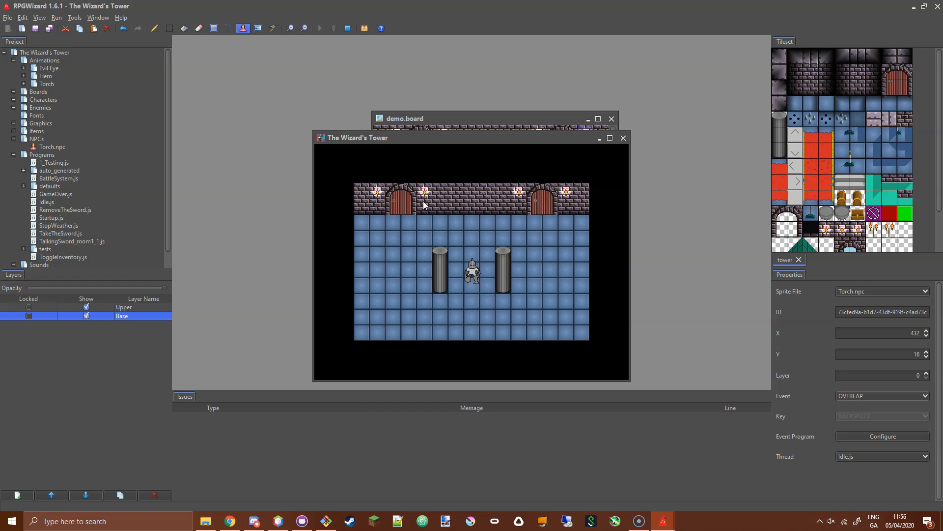
pyautogui.click(623, 137)
# Reposition the demo.board window, nudge the torch left of the right door within its tile, and save the board.
pyautogui.moveTo(495, 117); pyautogui.dragTo(527, 100)
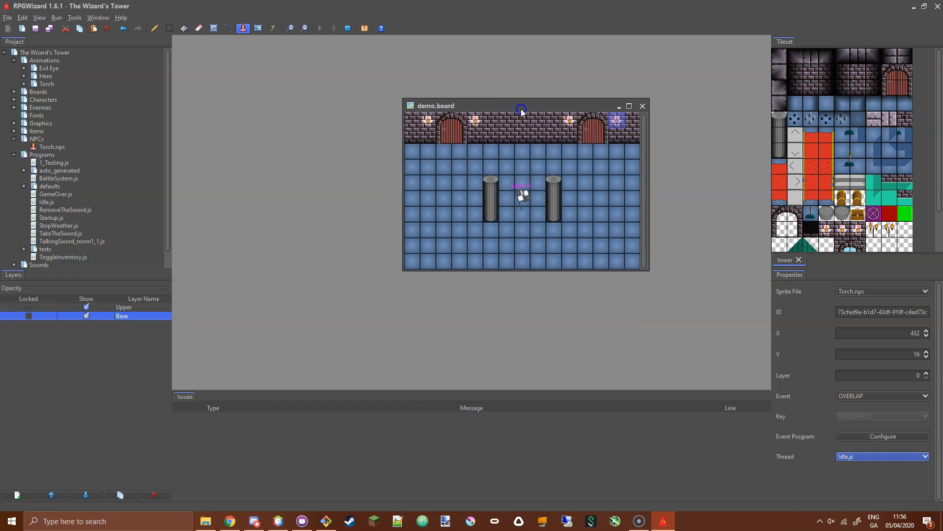
pyautogui.click(571, 126)
pyautogui.moveTo(571, 126)
pyautogui.mouseDown()
pyautogui.moveTo(537, 158)
pyautogui.moveTo(573, 119)
pyautogui.mouseUp()
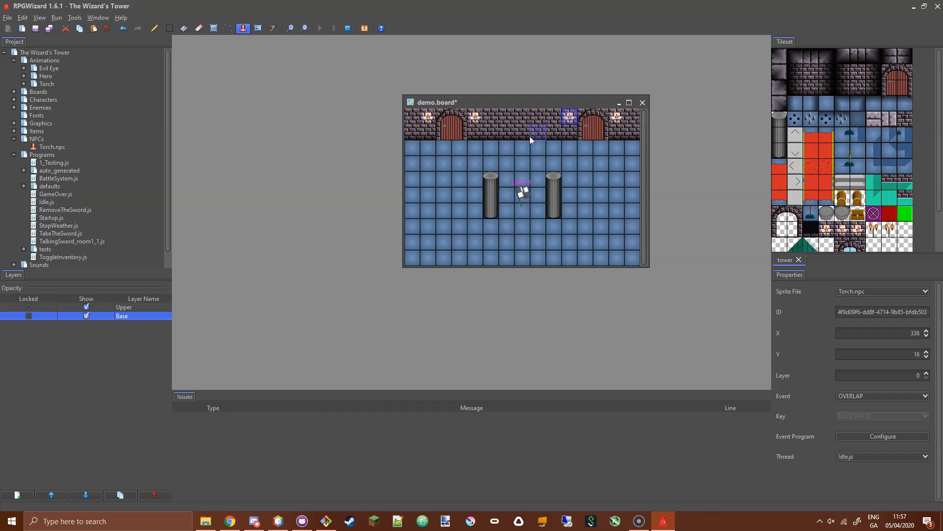
pyautogui.moveTo(572, 119)
pyautogui.mouseDown()
pyautogui.moveTo(573, 145)
pyautogui.moveTo(537, 164)
pyautogui.moveTo(524, 190)
pyautogui.moveTo(585, 216)
pyautogui.moveTo(571, 165)
pyautogui.moveTo(525, 154)
pyautogui.moveTo(574, 123)
pyautogui.mouseUp()
pyautogui.moveTo(474, 102); pyautogui.dragTo(454, 101)
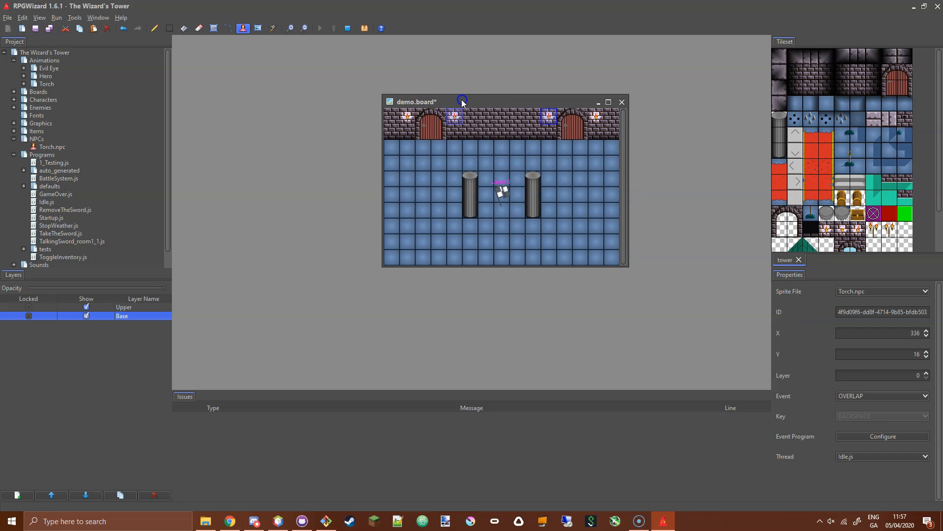
pyautogui.click(38, 29)
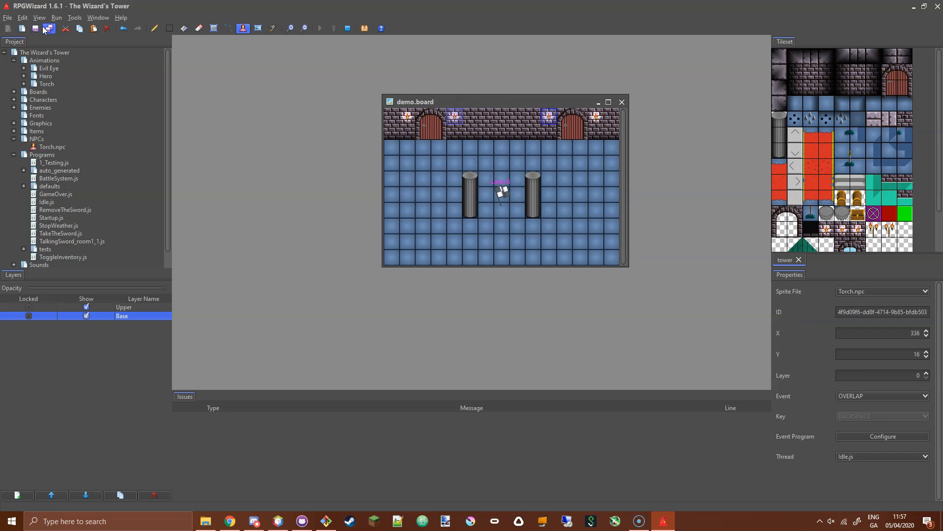